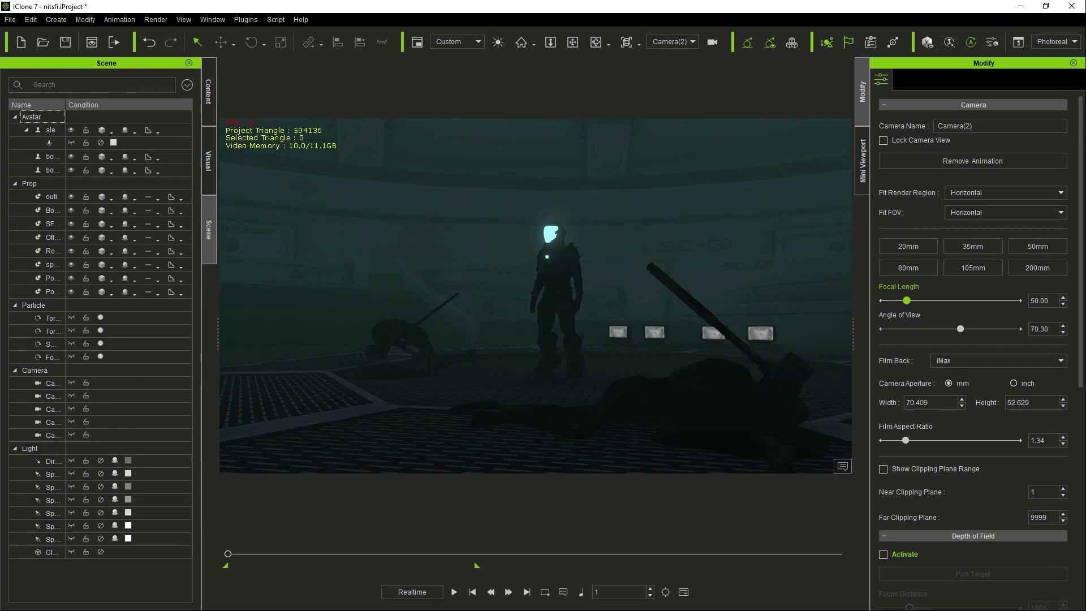
- Switch the viewport from Camera(2) to the Preview camera and select the standing helmeted avatar
left_click(426, 205)
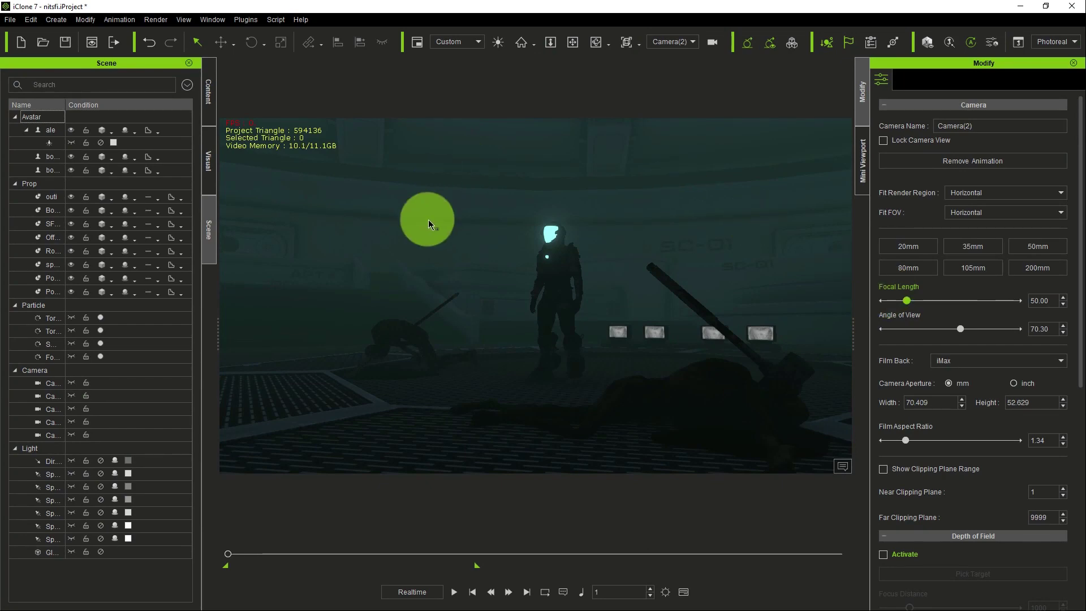
left_click(573, 42)
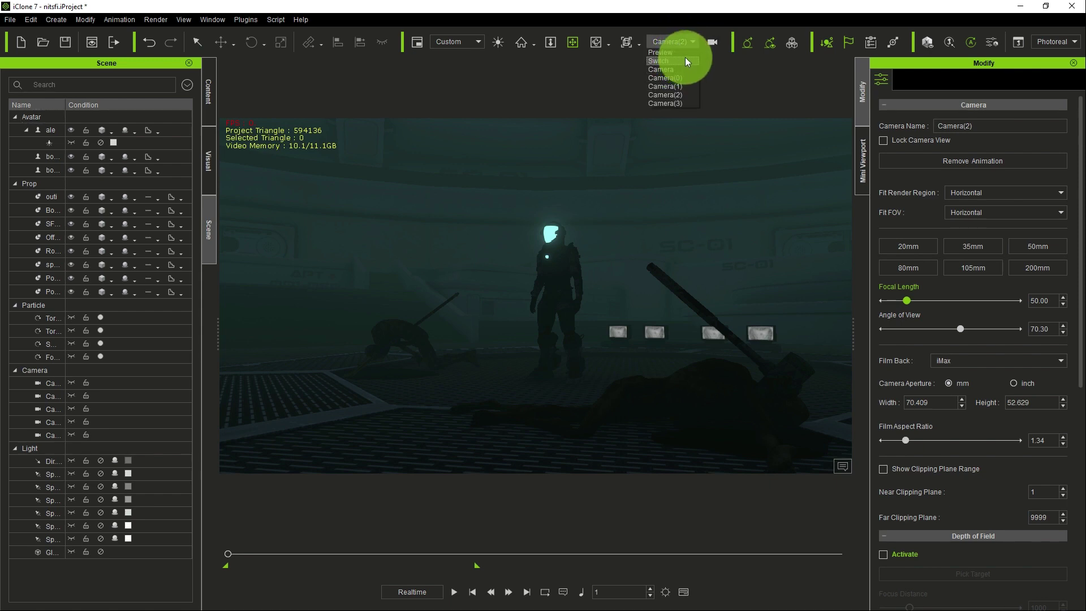
left_click(685, 54)
left_click(583, 302)
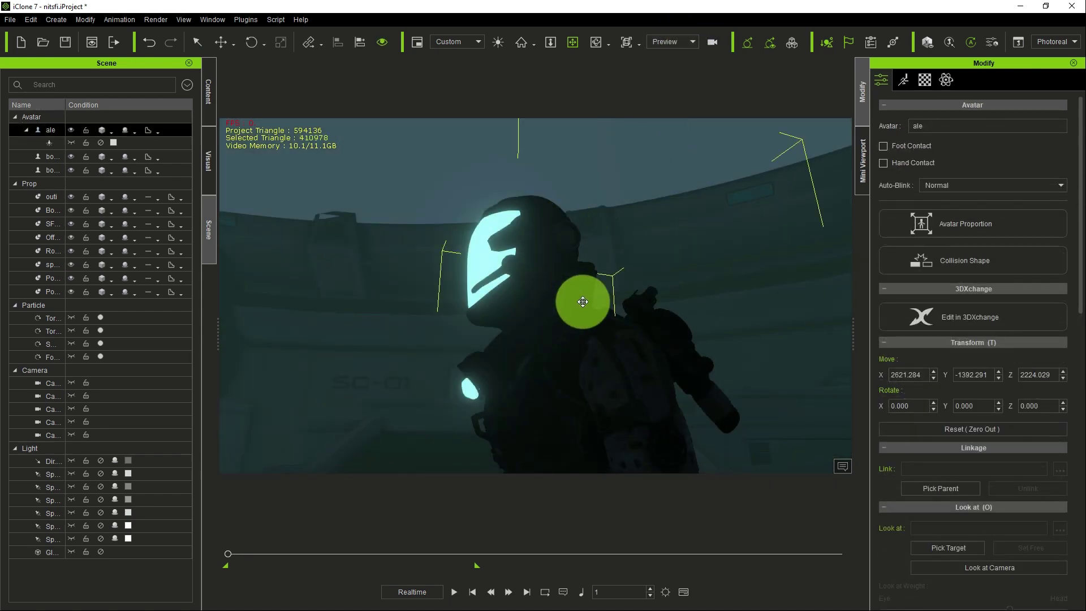
left_click_drag(582, 302, 626, 308)
- Set the Glow strength of the Off_Road_Light_A prop's Light_Material to 33
left_click(647, 402)
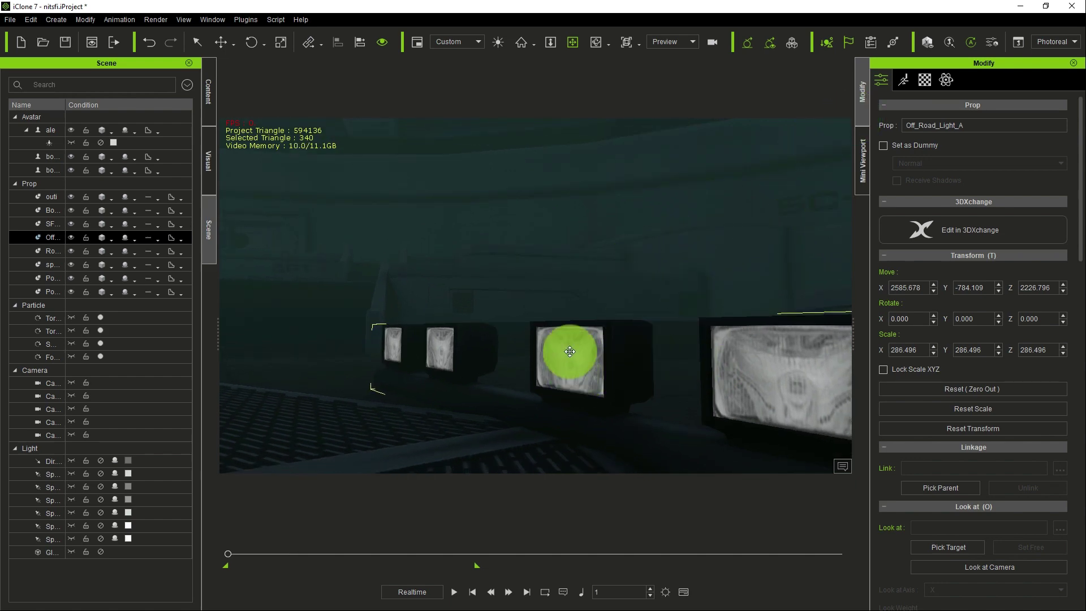
left_click(924, 78)
left_click_drag(1081, 316, 1069, 86)
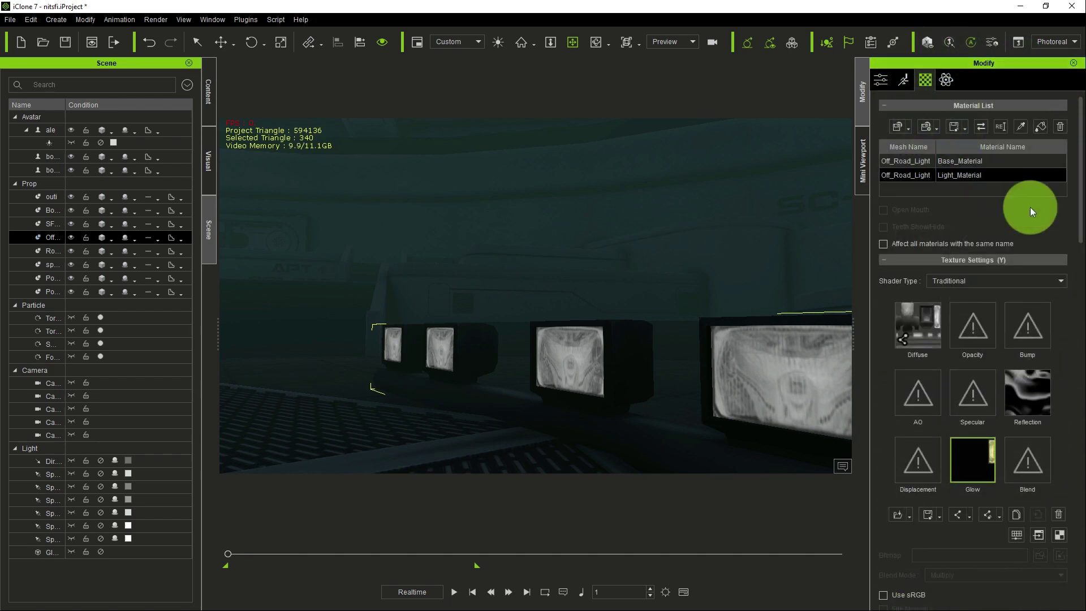
left_click(1011, 128)
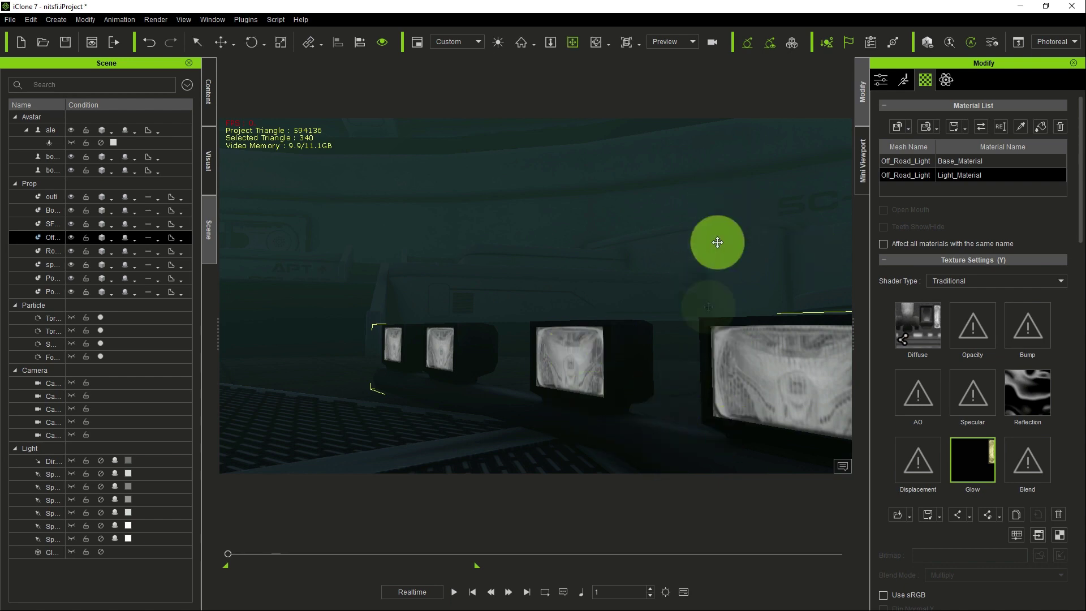
scroll(1072, 237, "down", 3)
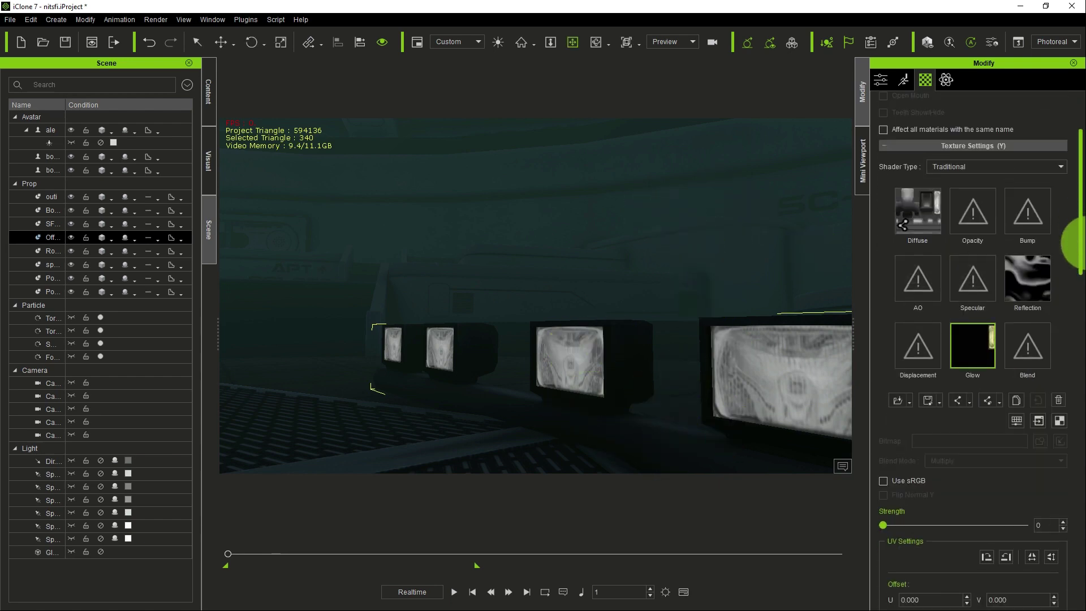
scroll(1071, 243, "down", 2)
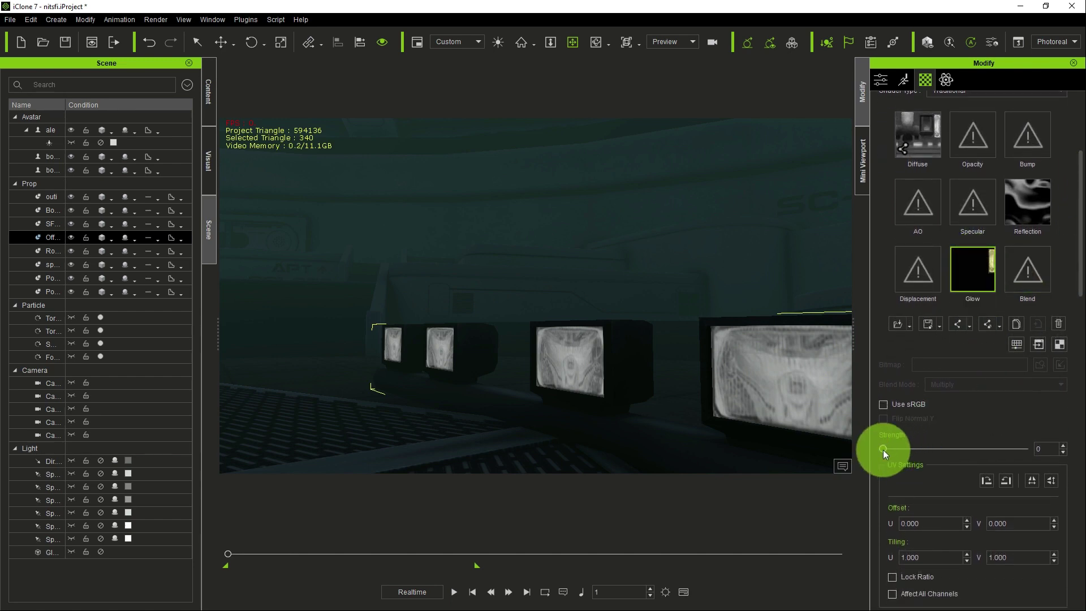
left_click(972, 254)
left_click_drag(884, 451, 931, 440)
scroll(695, 305, "down", 3)
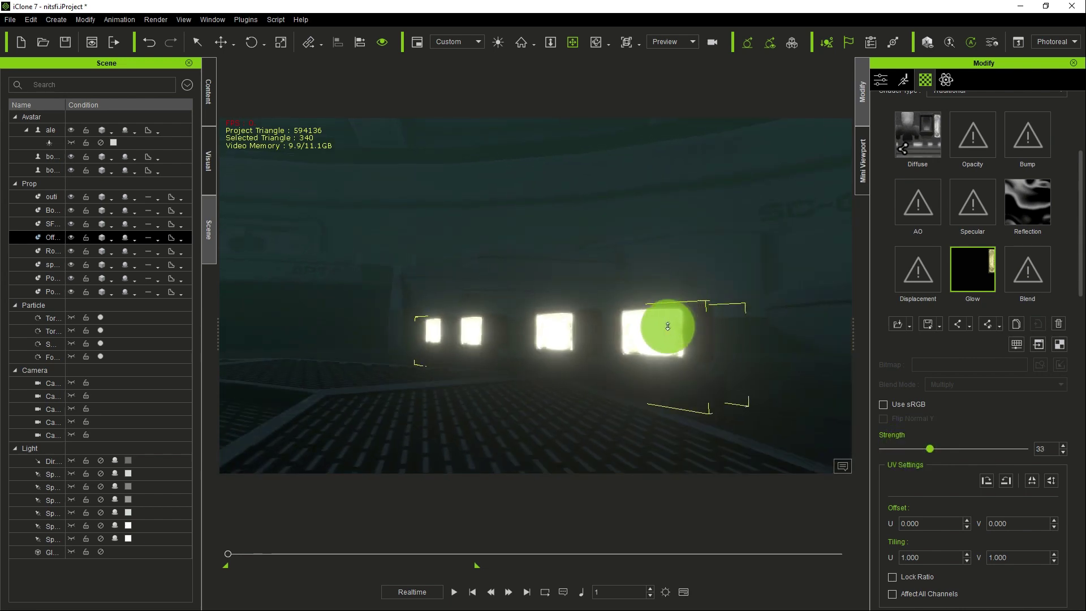
- Raise the Light_Material's Glow strength to 50 on the off-road lights
right_click_drag(668, 326, 676, 289)
left_click(949, 460)
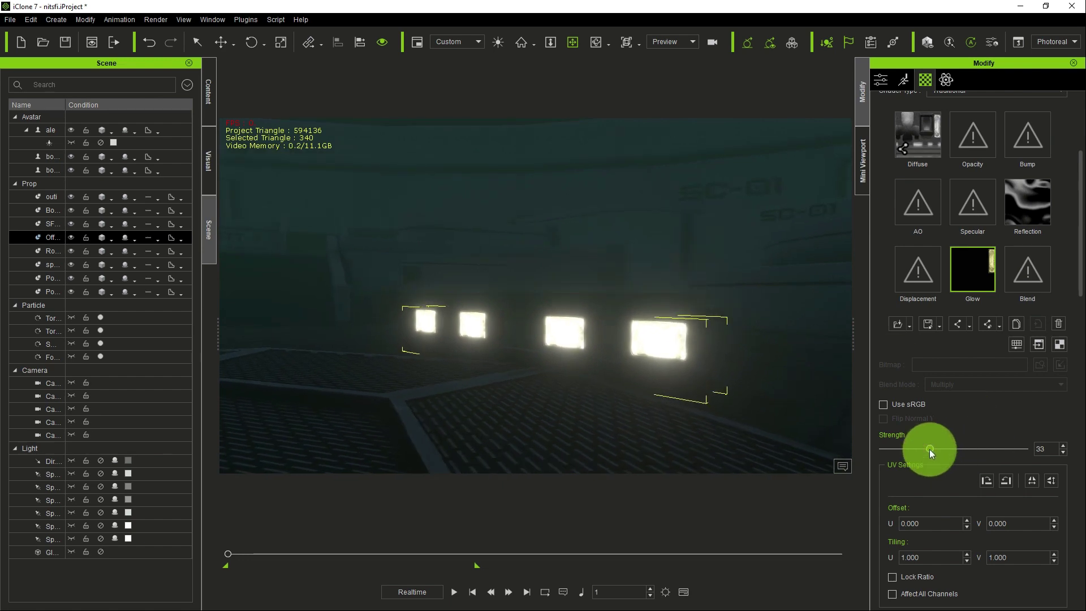
mouse_move(929, 450)
left_mouse_down()
mouse_move(1047, 451)
mouse_move(919, 453)
mouse_move(948, 450)
left_mouse_up()
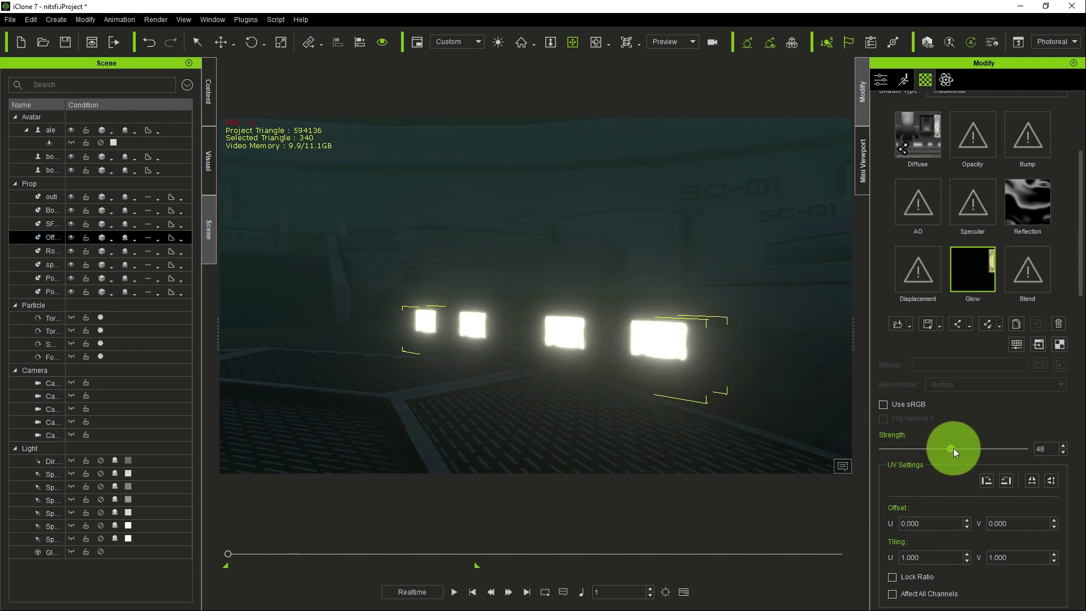
left_click_drag(955, 449, 954, 448)
- Examine the glowing off-road lights and the surrounding floor from several angles, and look over the object creation options
right_click_drag(618, 328, 570, 474)
right_click(505, 388)
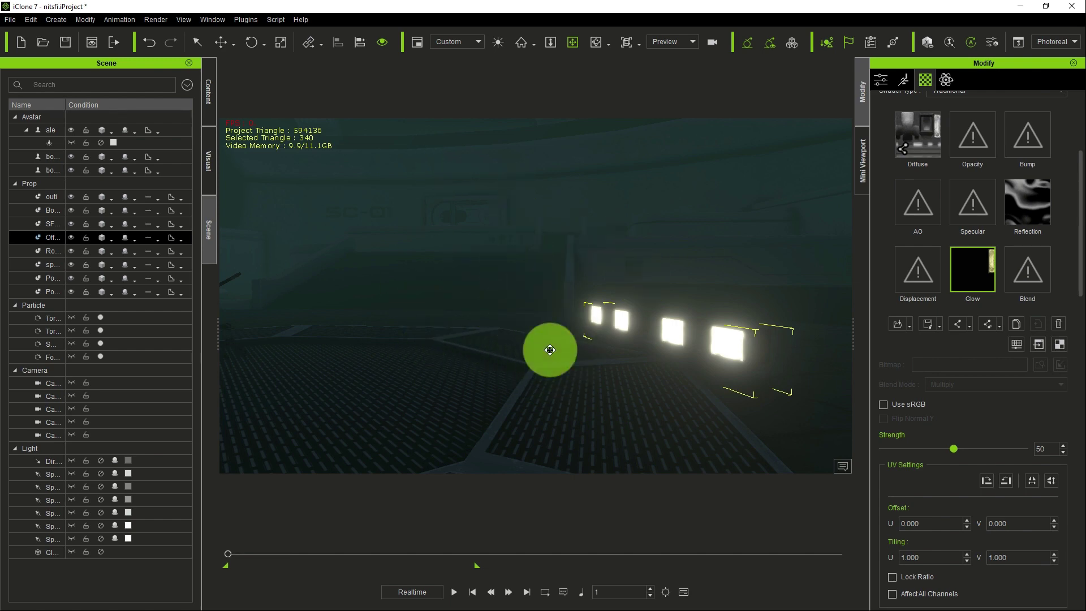
right_click_drag(587, 371, 589, 325)
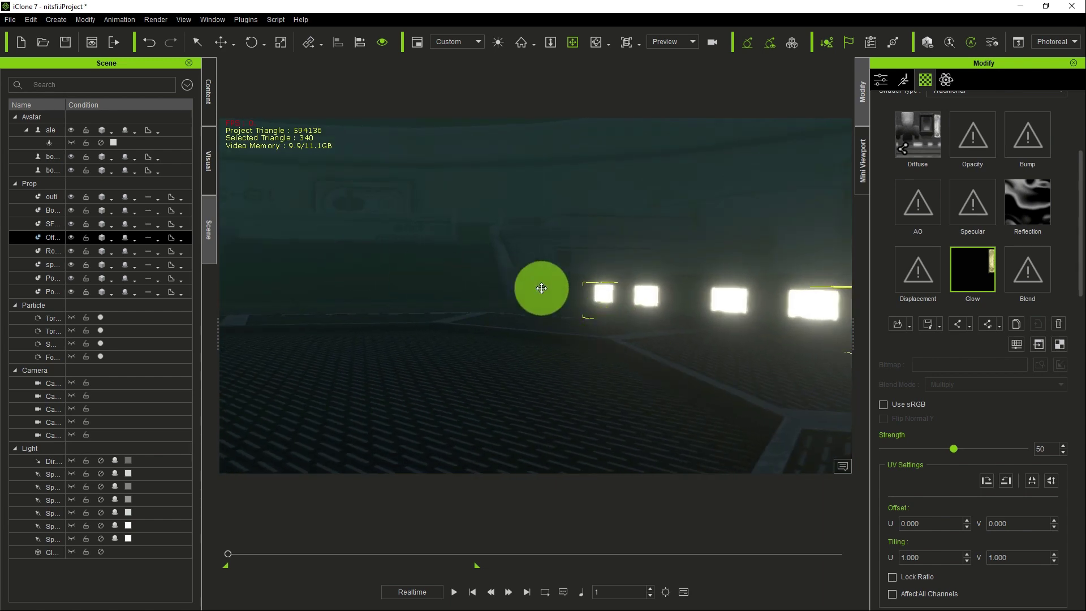
right_click_drag(538, 288, 565, 295)
right_click_drag(506, 239, 637, 327)
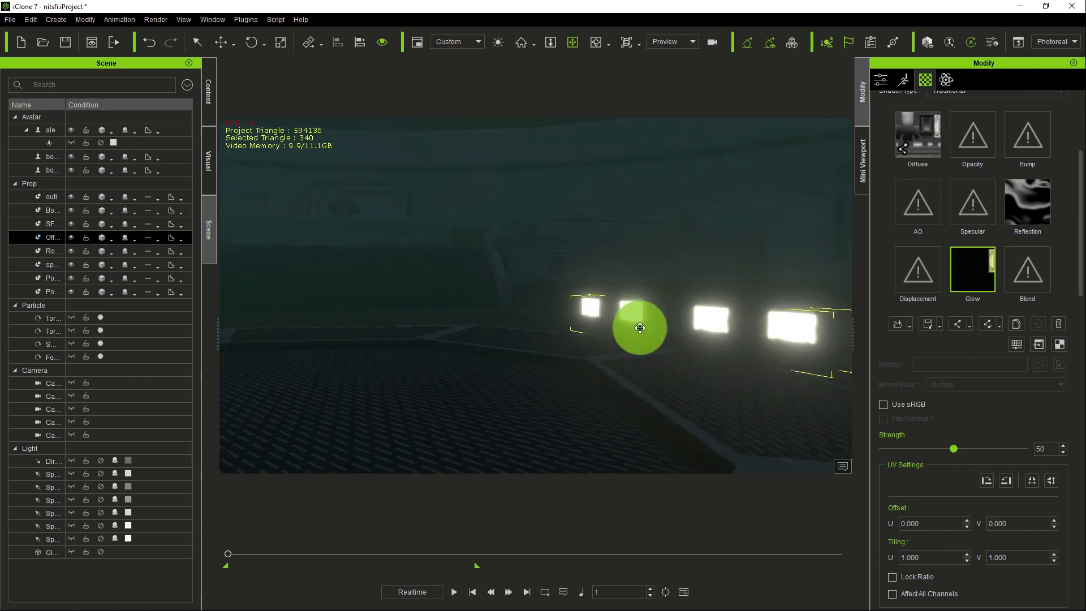
right_click_drag(501, 194, 625, 290)
left_click(50, 21)
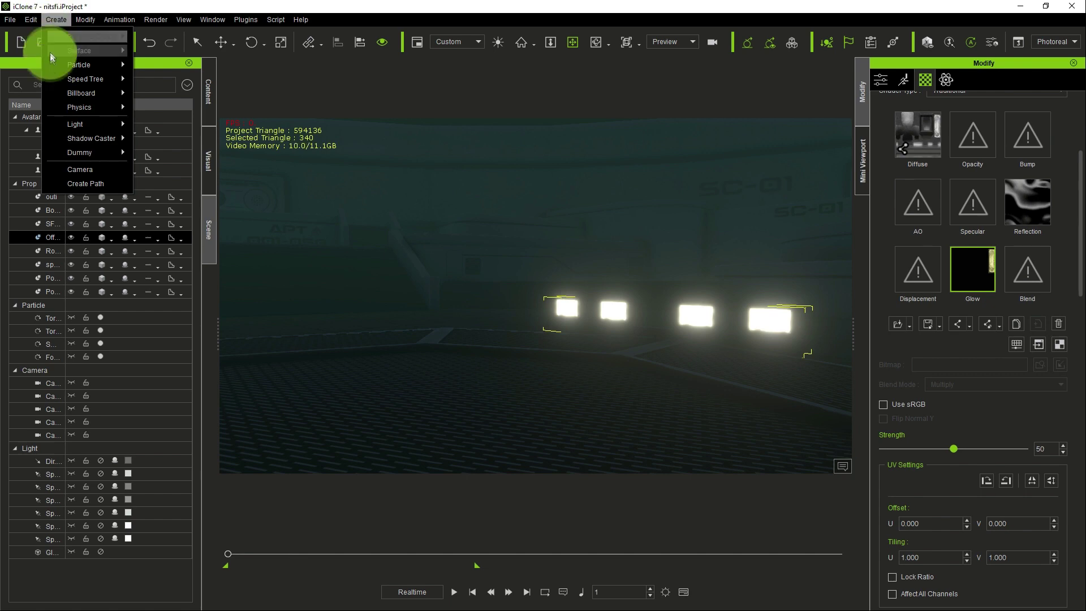
mouse_move(85, 19)
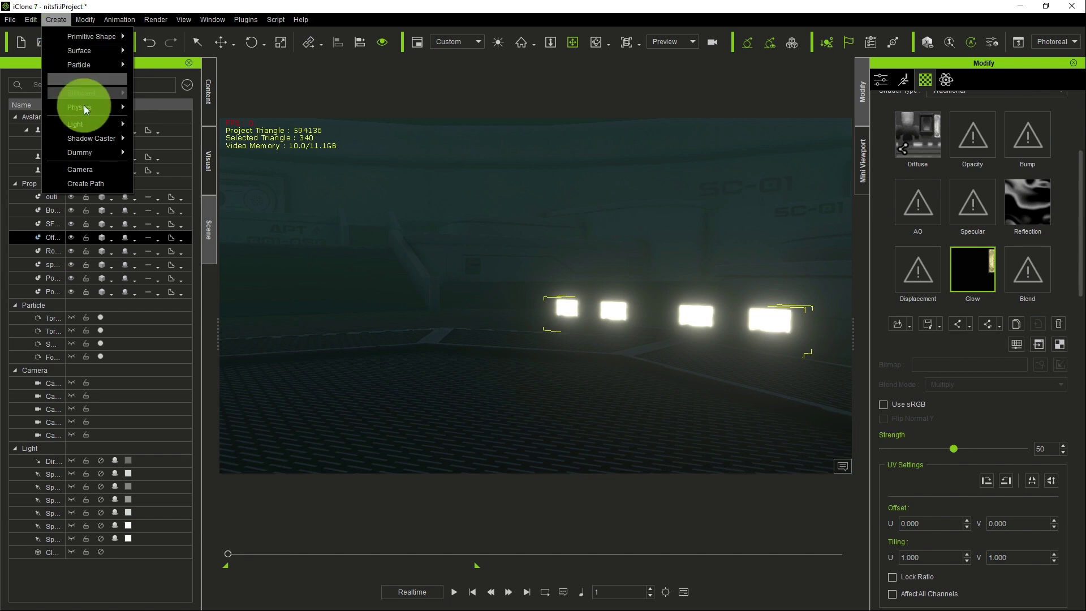
mouse_move(93, 124)
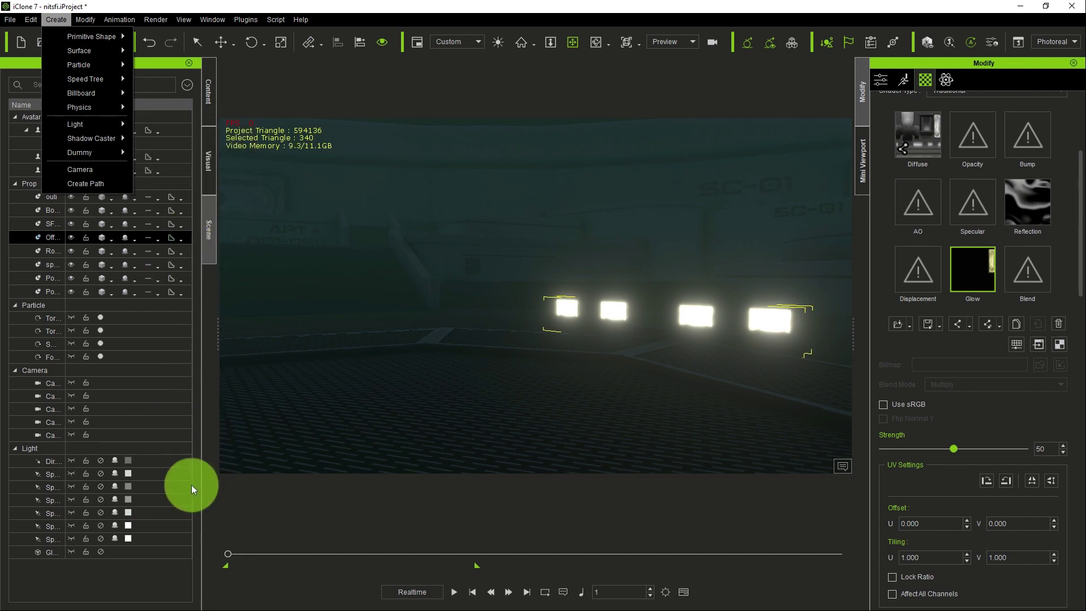
- Turn on Spotlight(4) to cast light on the floor in front of the off-road lights
left_click(102, 538)
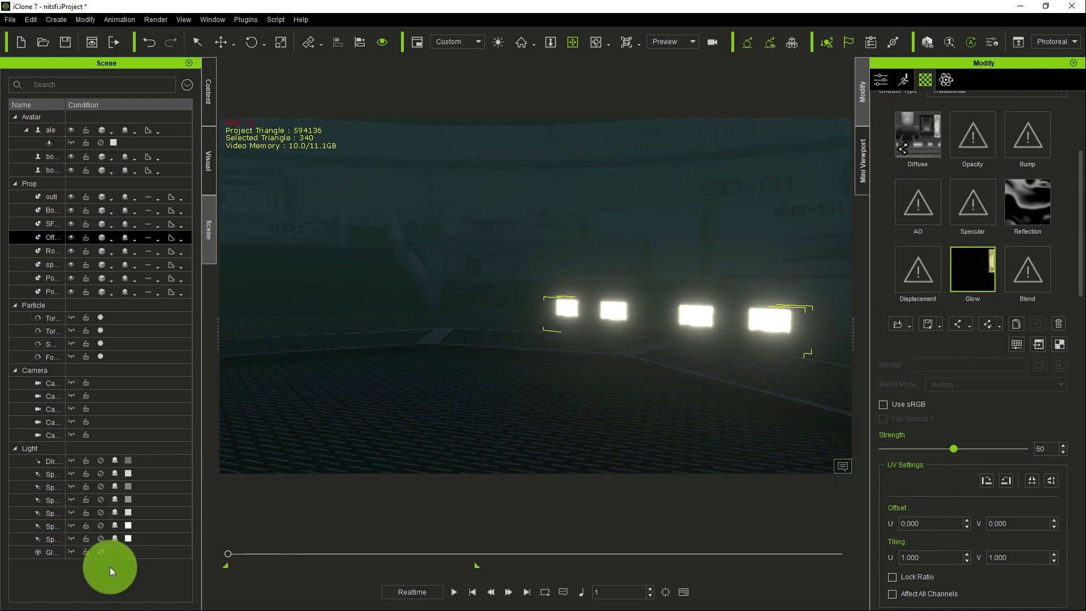
left_click(101, 539)
right_click_drag(379, 354, 656, 205)
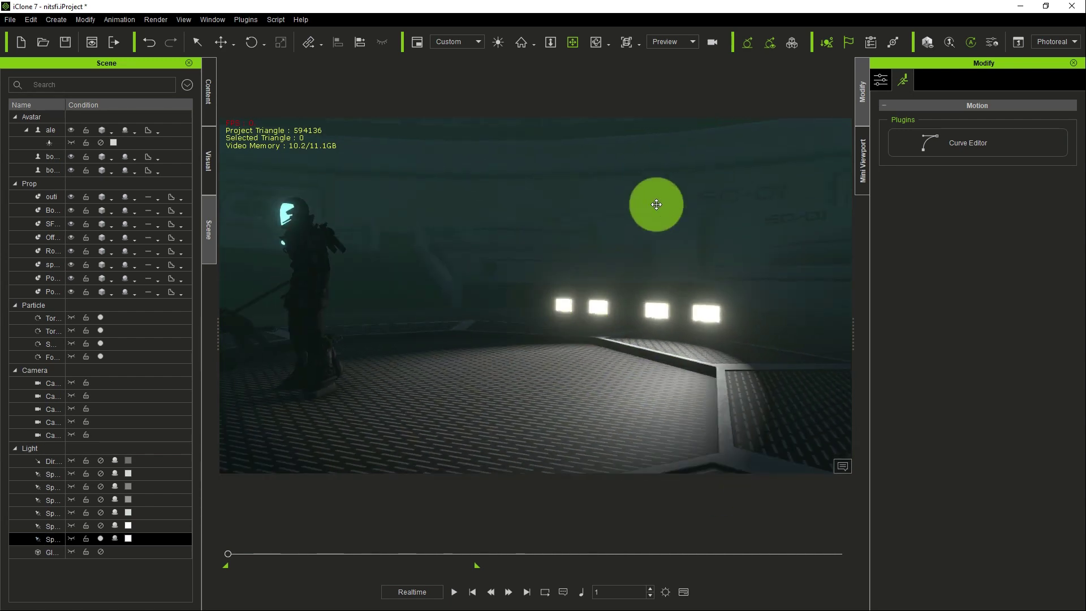
- Examine Spotlight(4)'s multiplier, shadow, range and beam settings and the light it casts across the floor
left_click(882, 81)
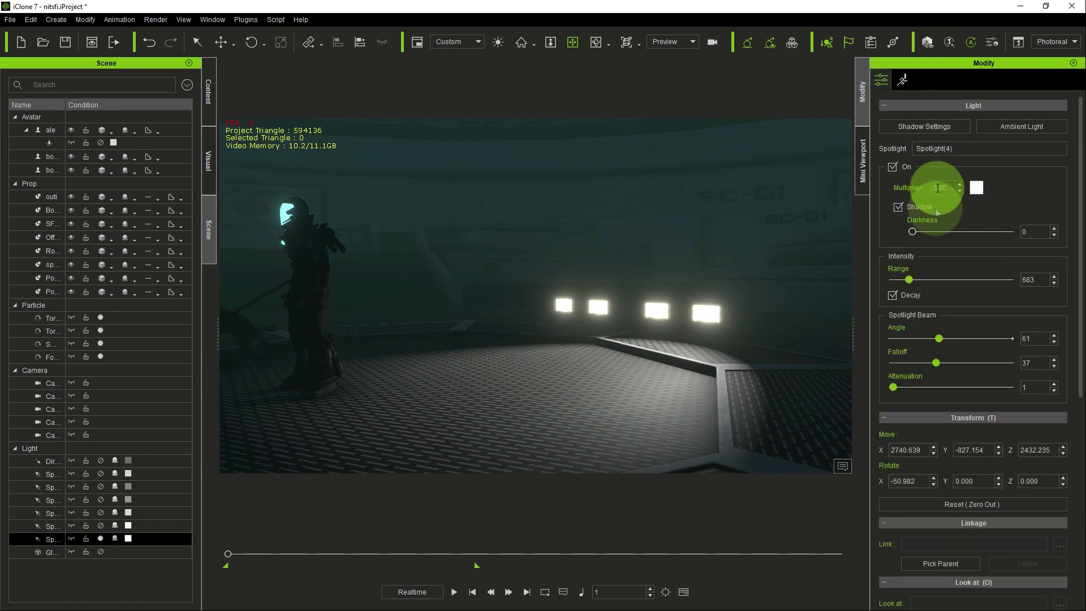
left_click(950, 232)
left_click(939, 188)
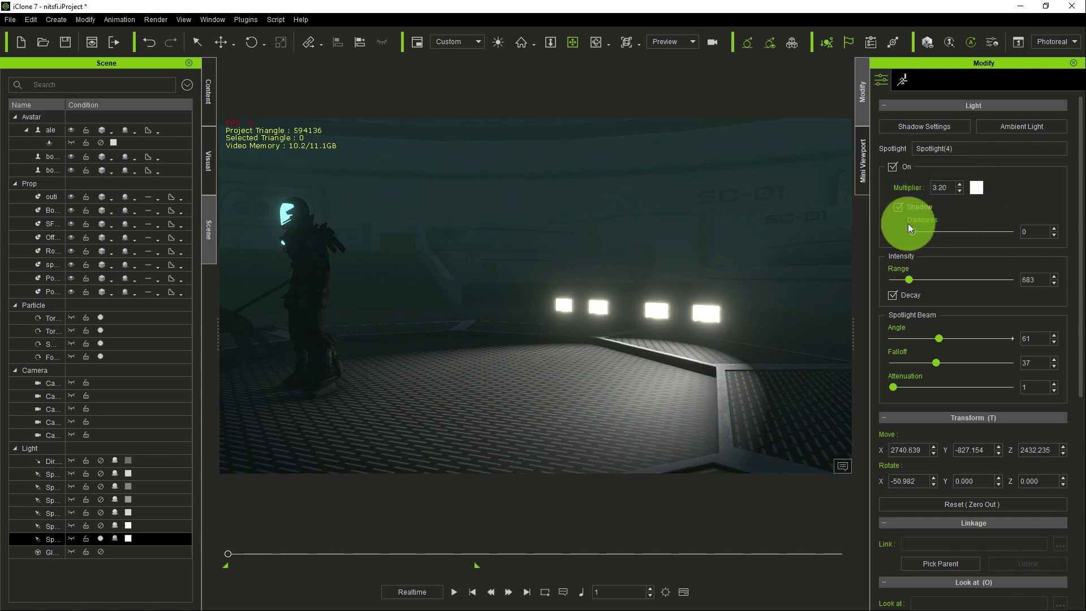
scroll(642, 353, "down", 3)
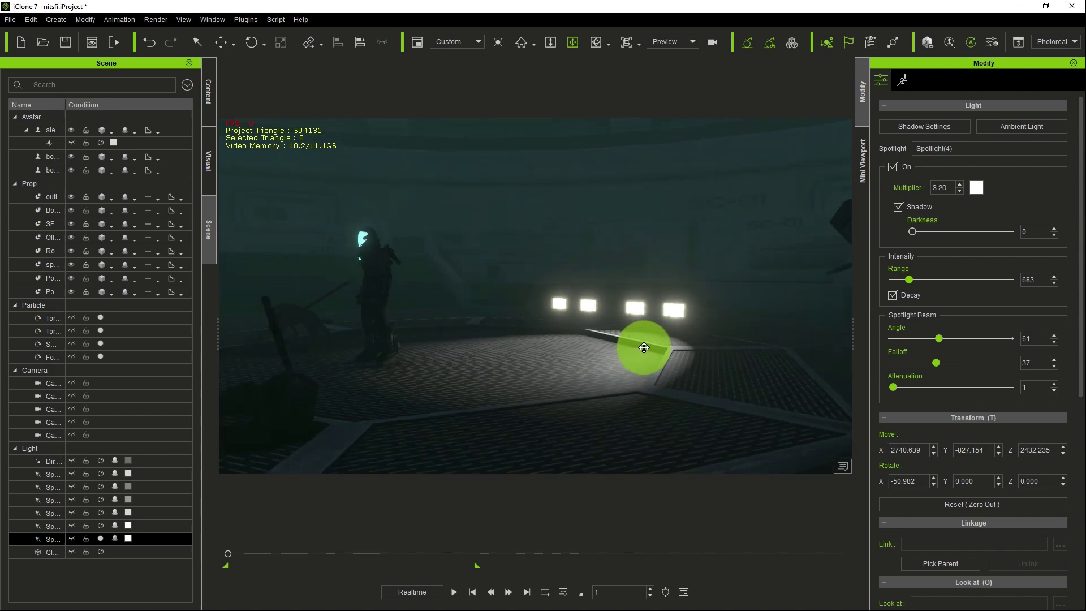
scroll(643, 348, "up", 2)
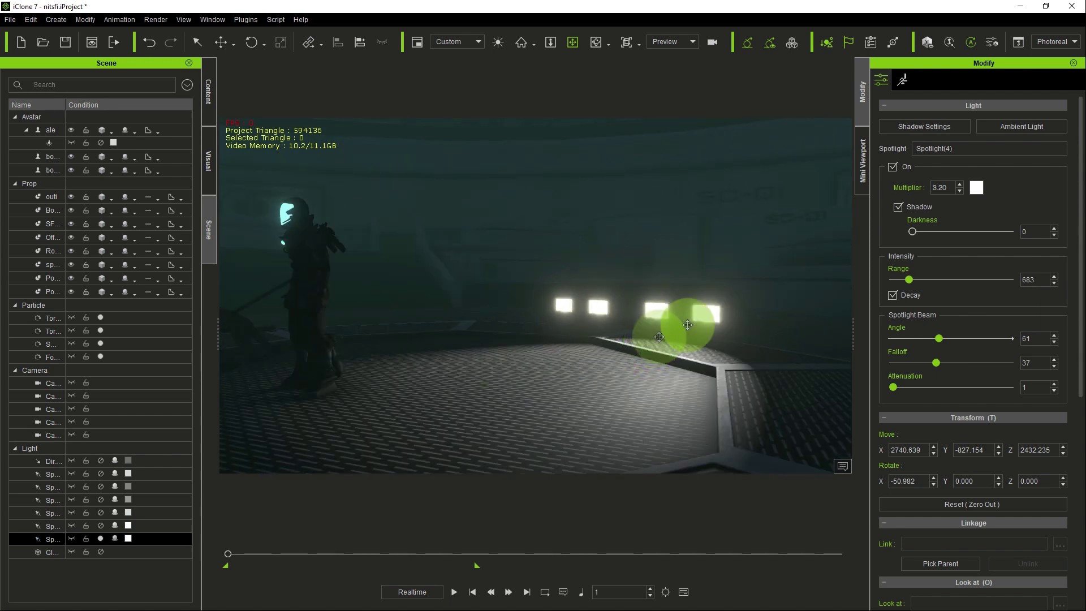
left_click(927, 229)
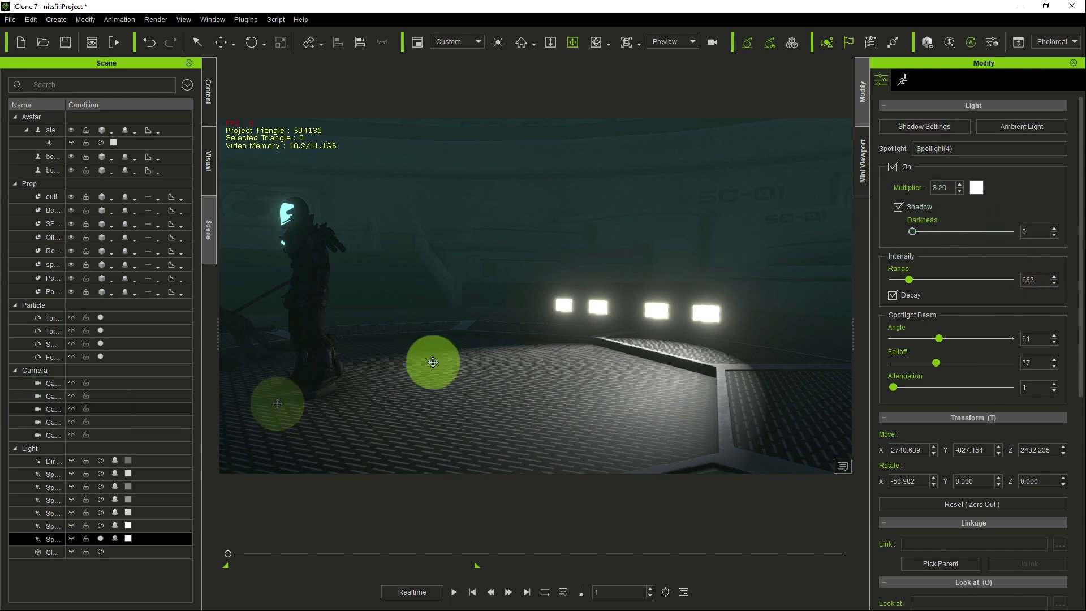
middle_click_drag(553, 315, 705, 317)
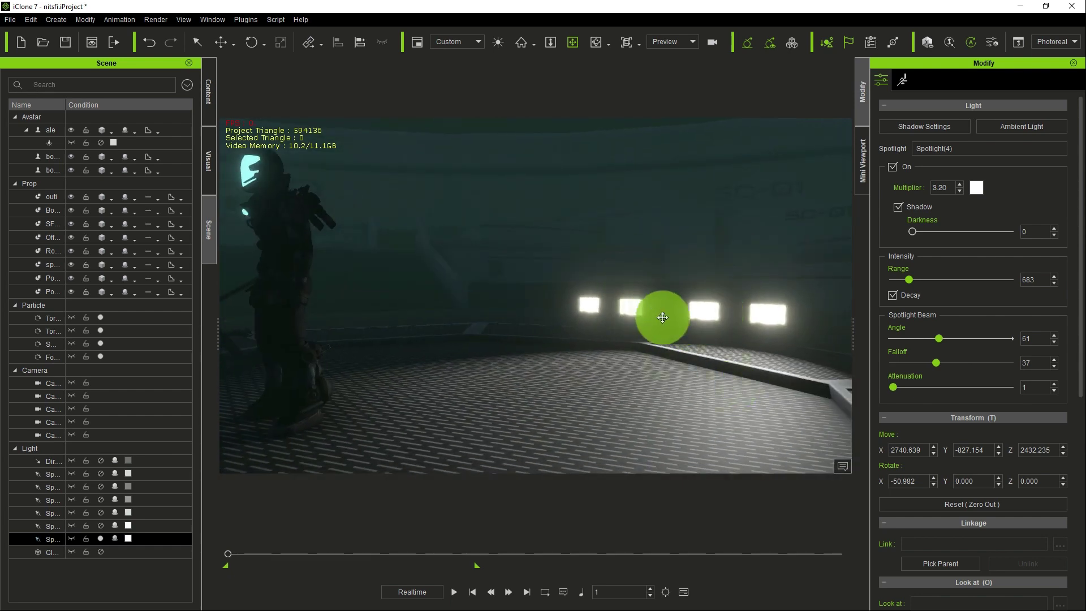
right_click_drag(663, 317, 512, 335)
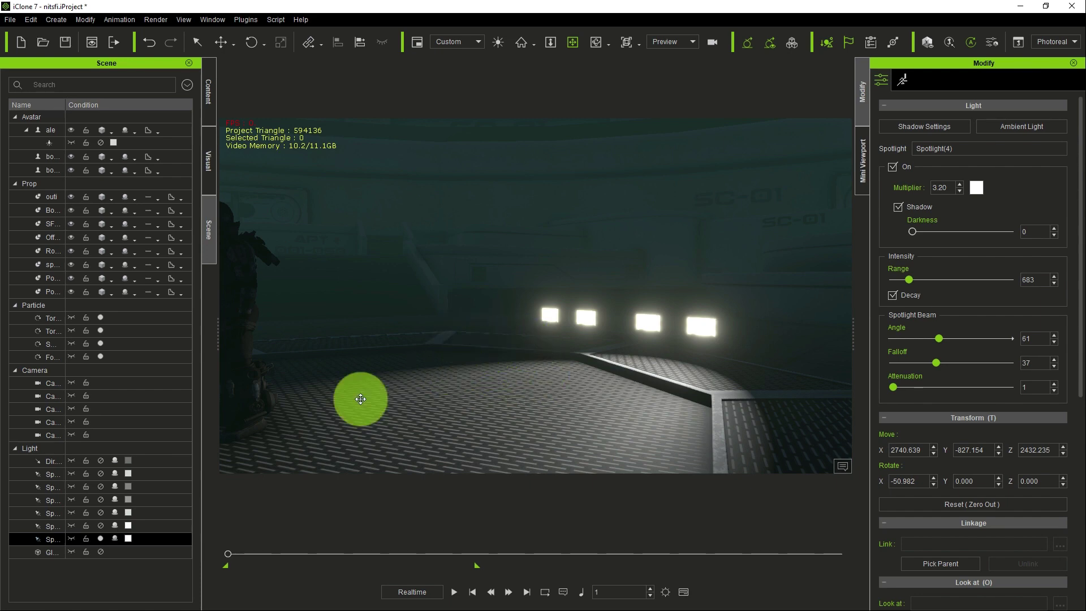
- Turn on Spotlight(3) and view the avatar backlit from the front
left_click(100, 523)
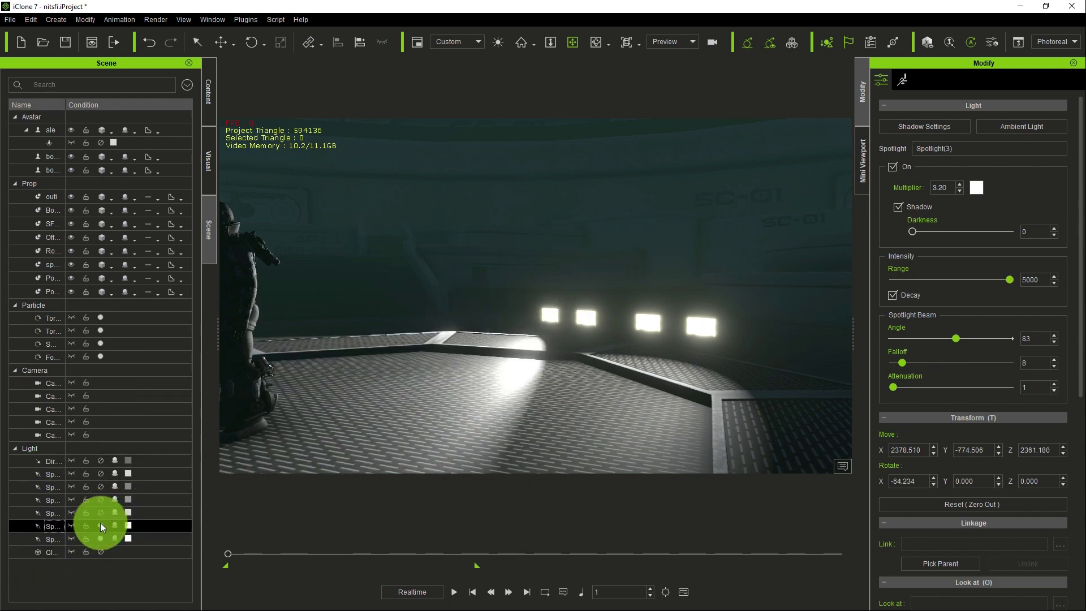
right_click_drag(487, 388, 497, 448)
right_click_drag(600, 331, 590, 305)
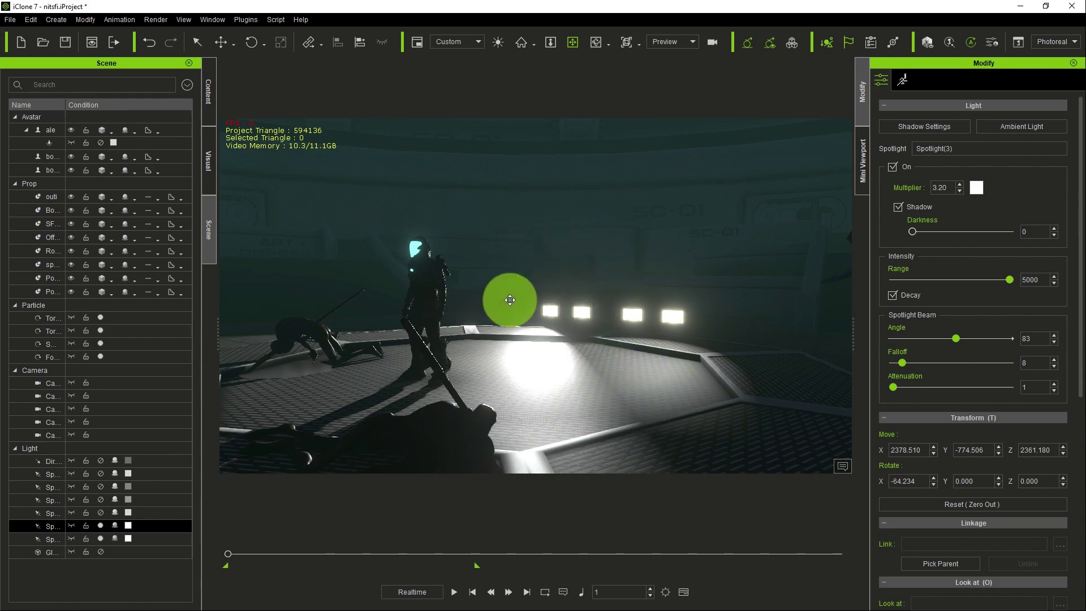
right_click_drag(635, 321, 445, 183)
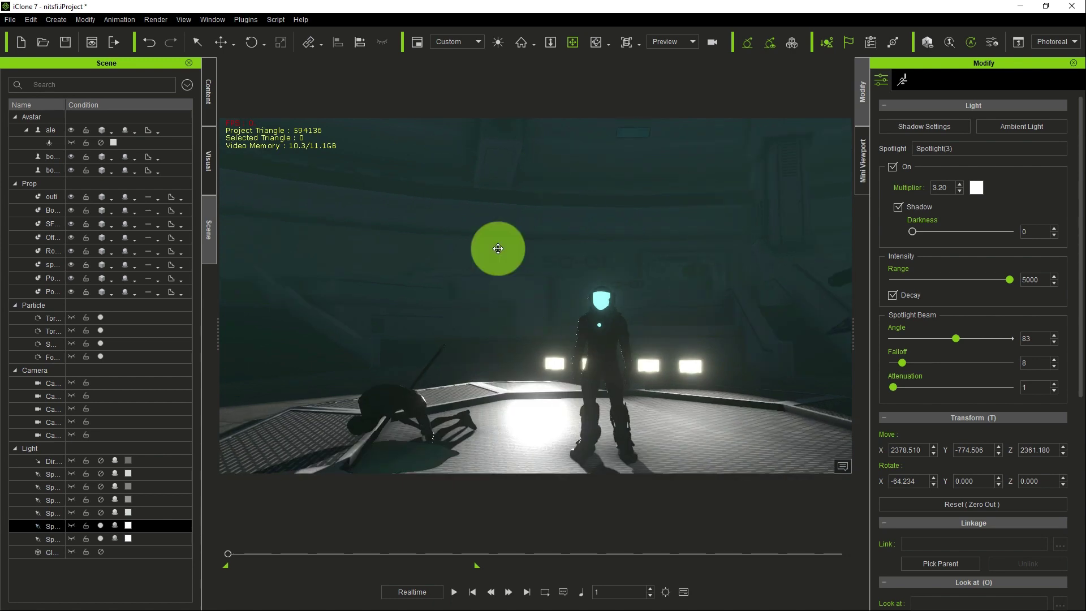
right_click_drag(586, 328, 681, 219)
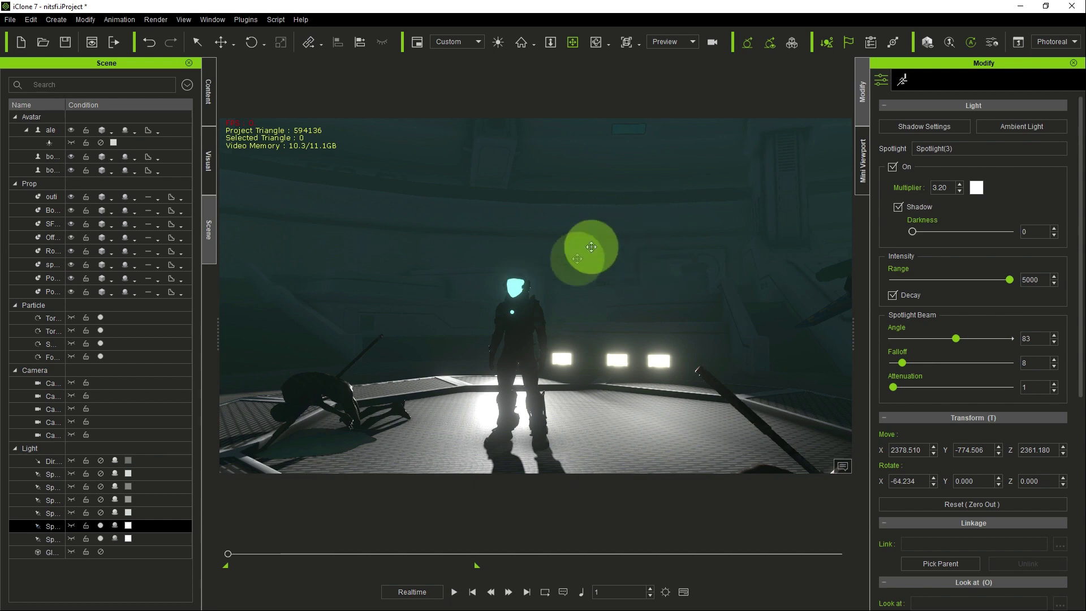
right_click_drag(553, 279, 460, 199)
left_click(56, 20)
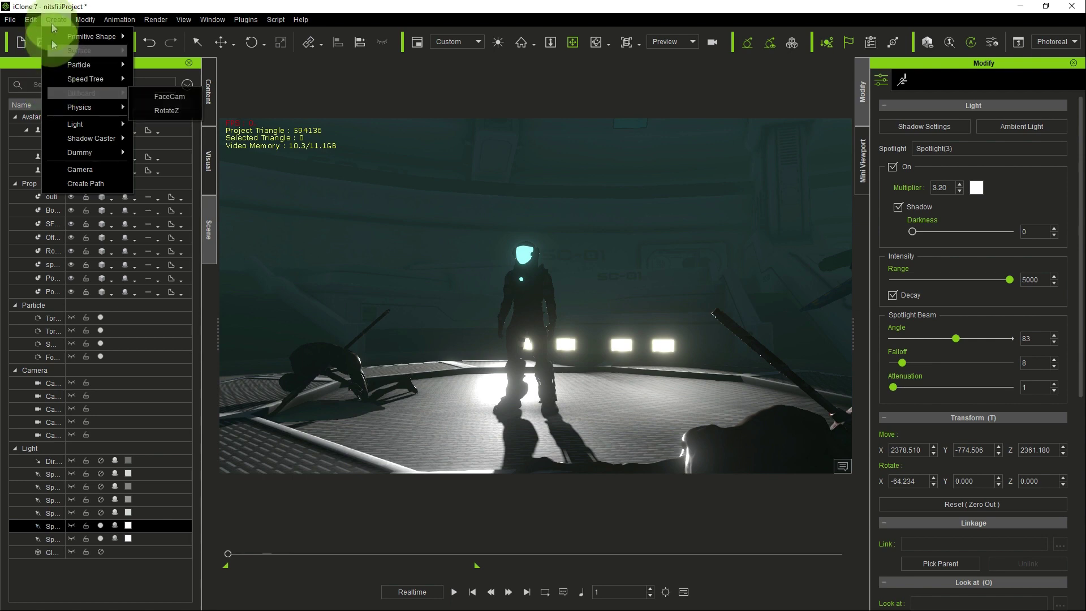
mouse_move(56, 124)
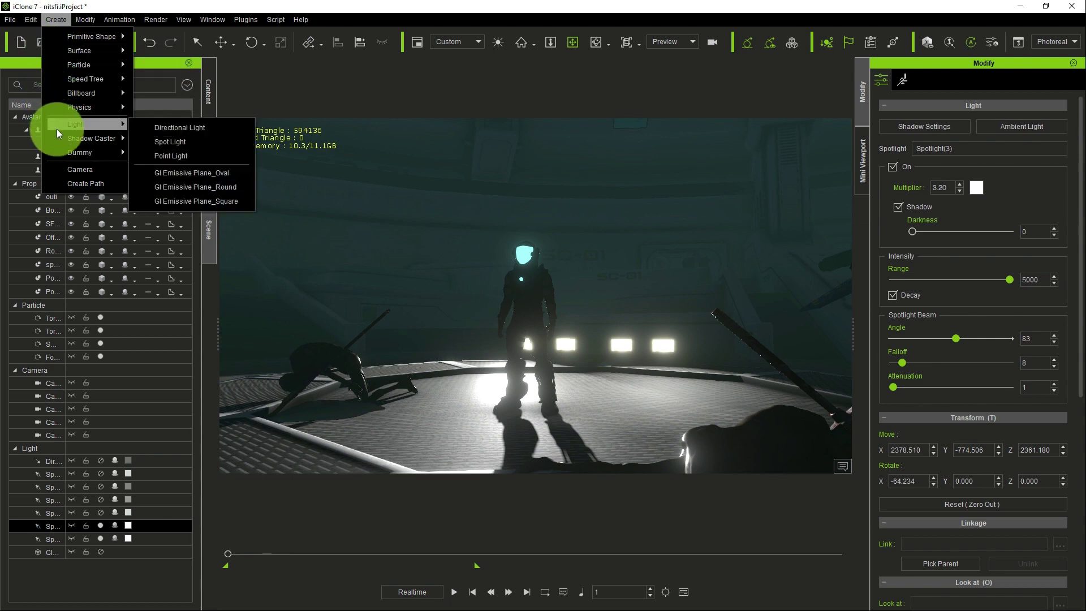
left_click(175, 141)
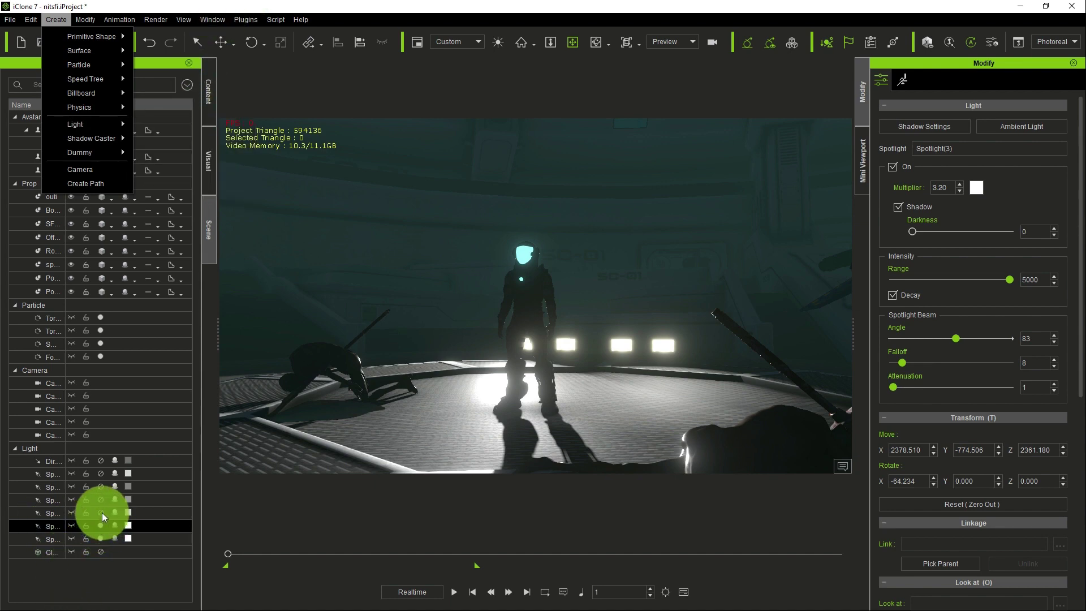
- Turn on the cyan Spotlight(2) and the teal Spotlight(1) to tint the scene
left_click(113, 529)
left_click(101, 511)
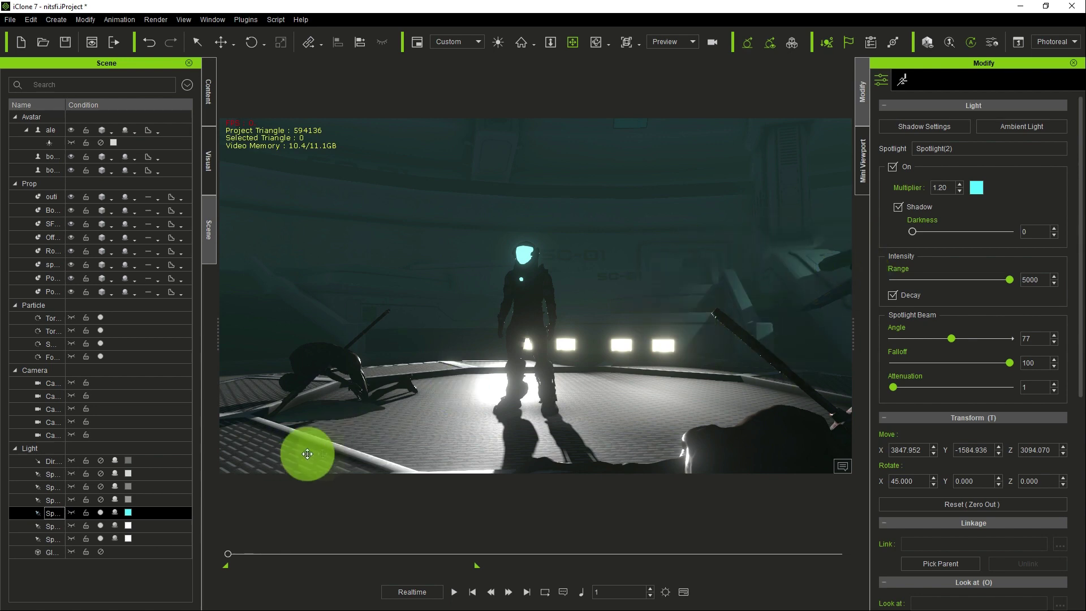
left_click(102, 498)
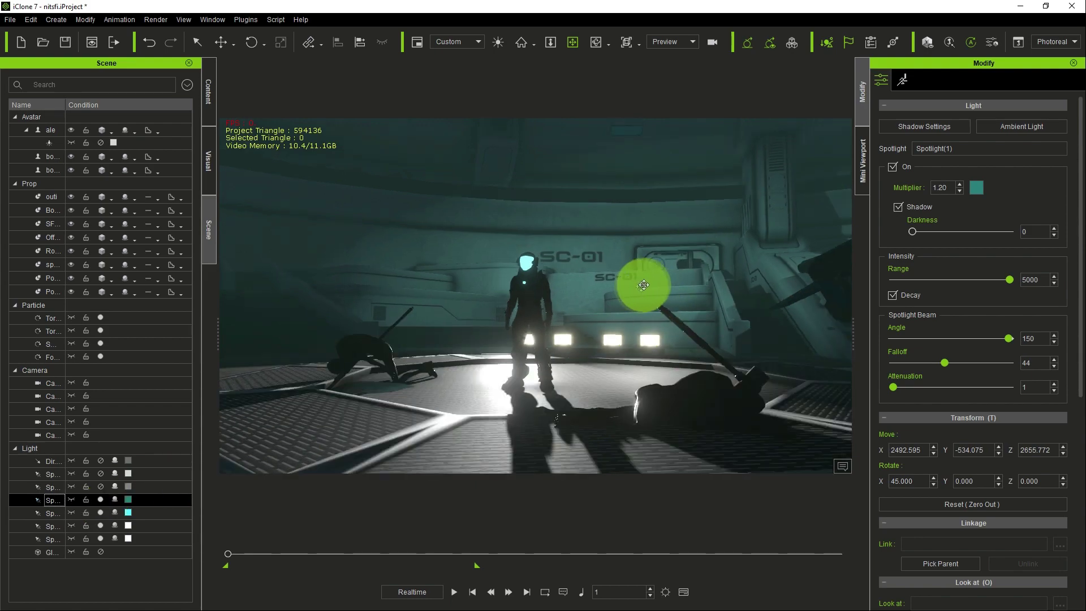
- Select the avatar and pick the GlassVisor material of its helmet
right_click_drag(635, 287, 532, 370)
left_click(566, 280)
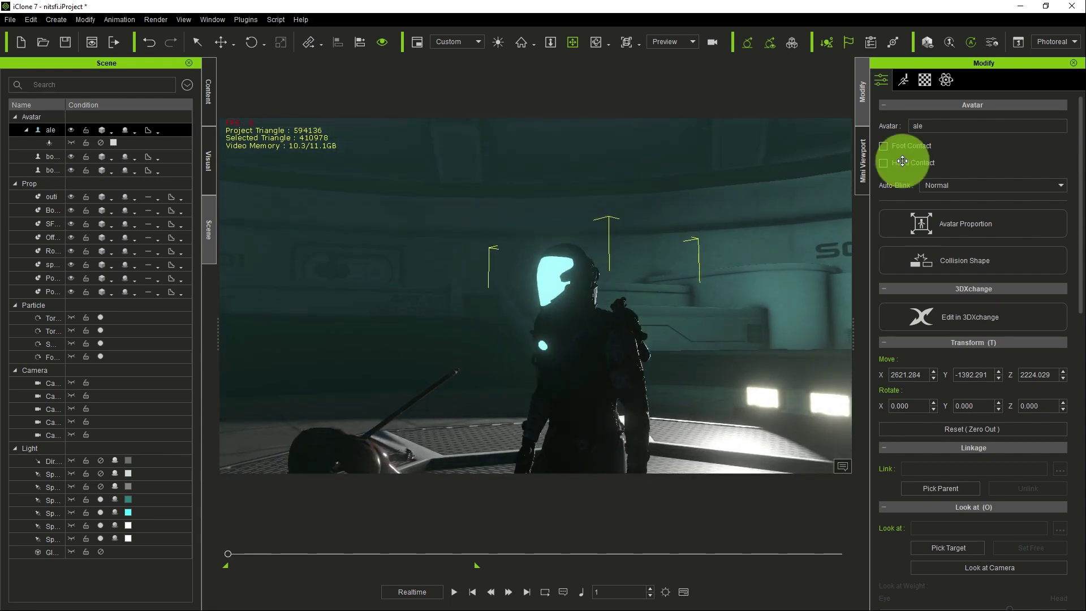
left_click(924, 79)
left_click(1016, 242)
left_click_drag(1021, 126, 555, 275)
left_click(555, 275)
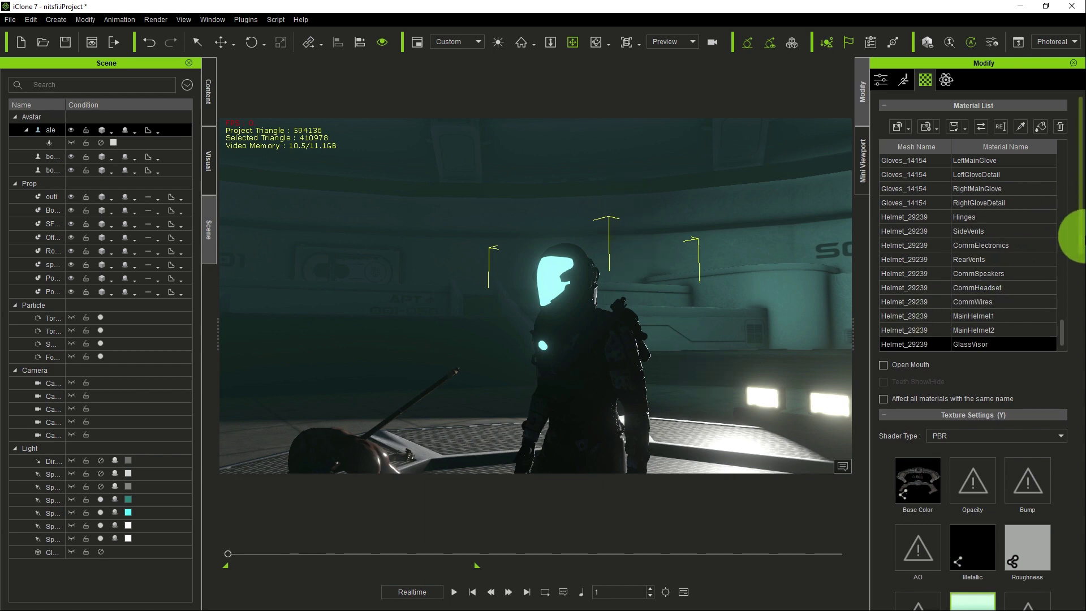
left_click_drag(1078, 238, 1075, 141)
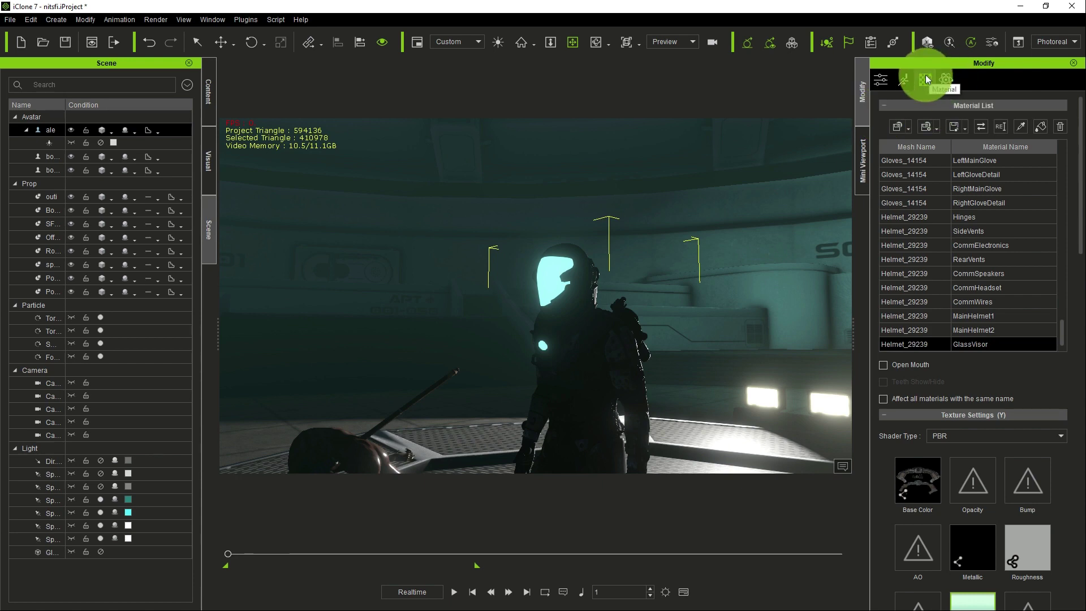
left_click(1022, 127)
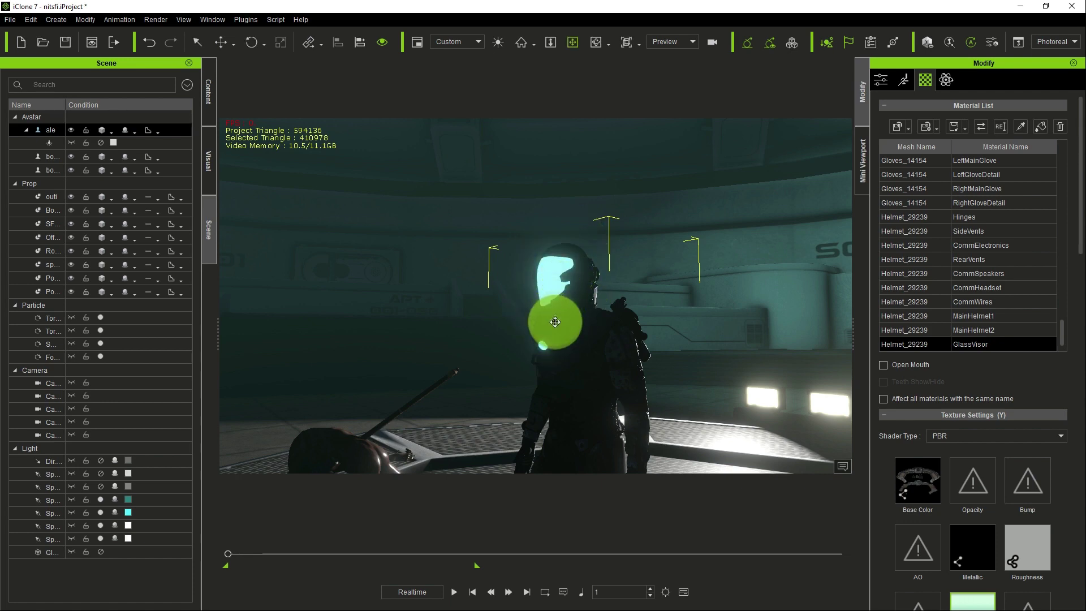
- Browse the template glow images available for the GlassVisor material's Glow channel without loading one
scroll(1081, 219, "down", 1)
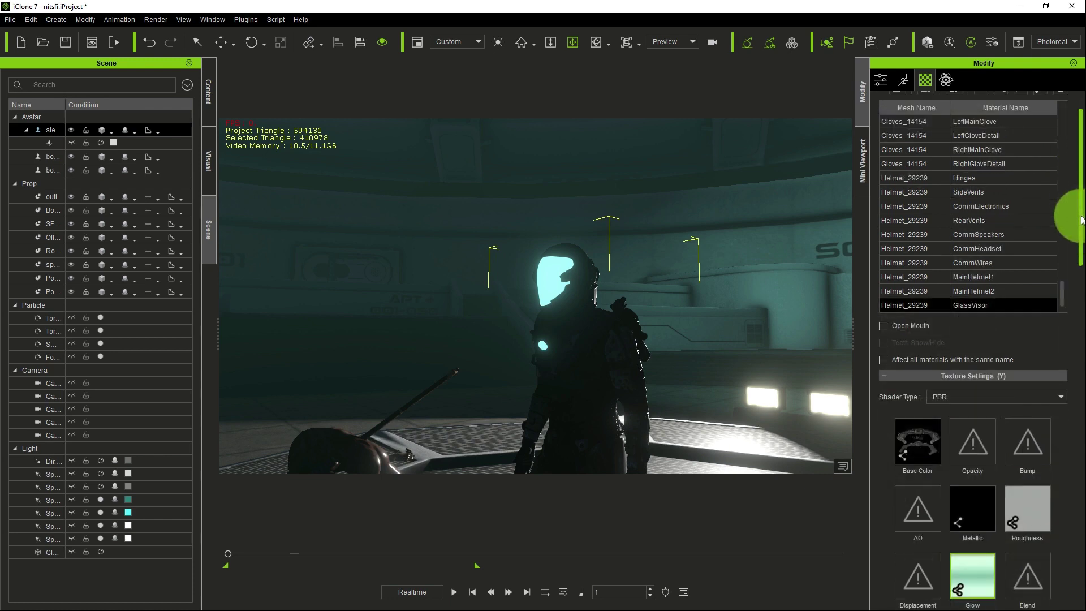
scroll(1082, 220, "down", 7)
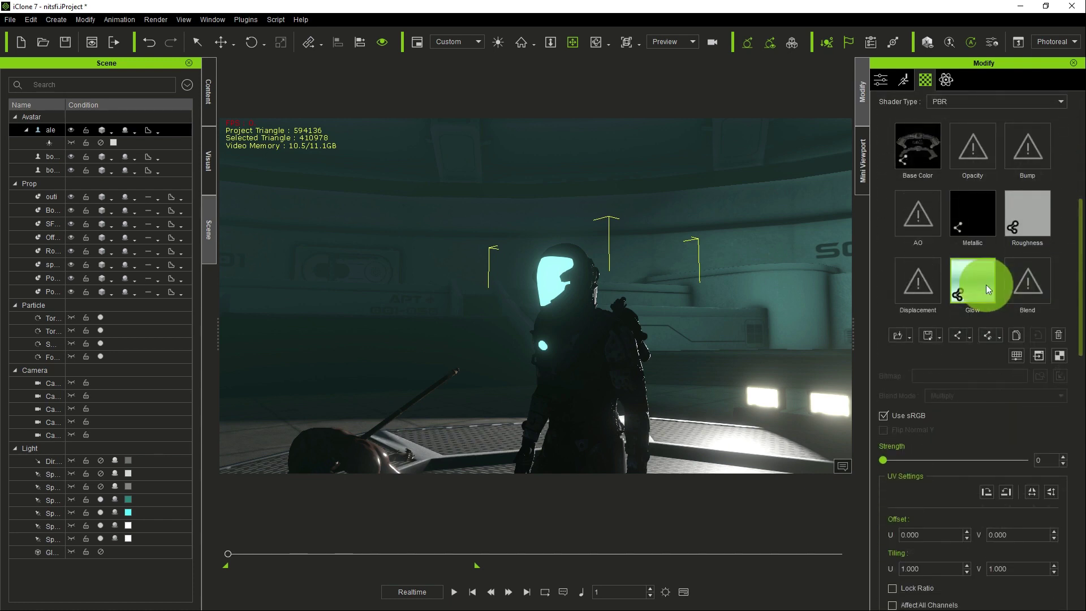
mouse_move(961, 292)
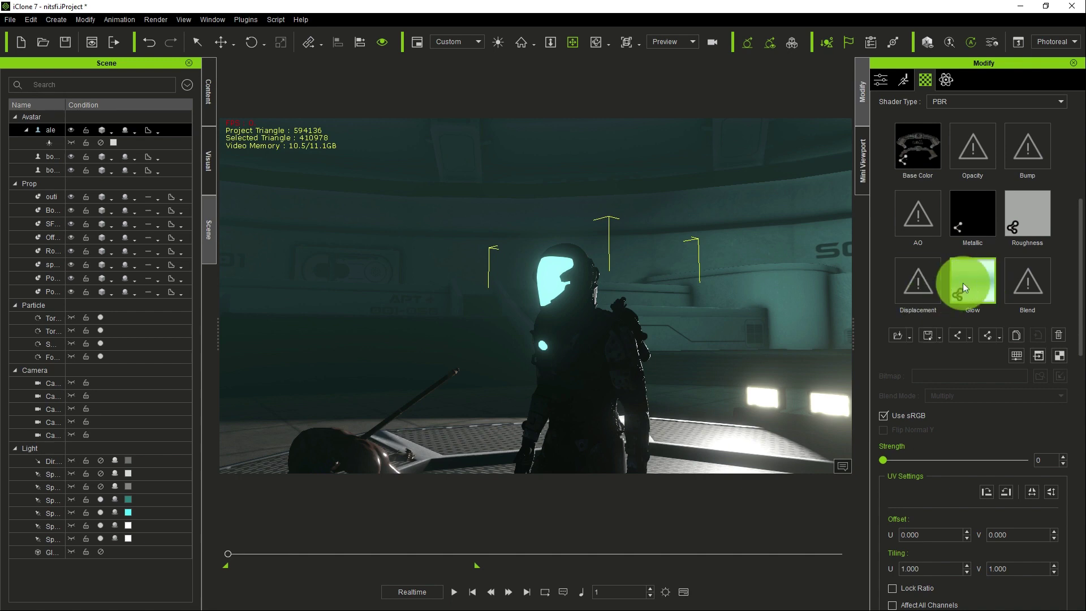
double_click(965, 281)
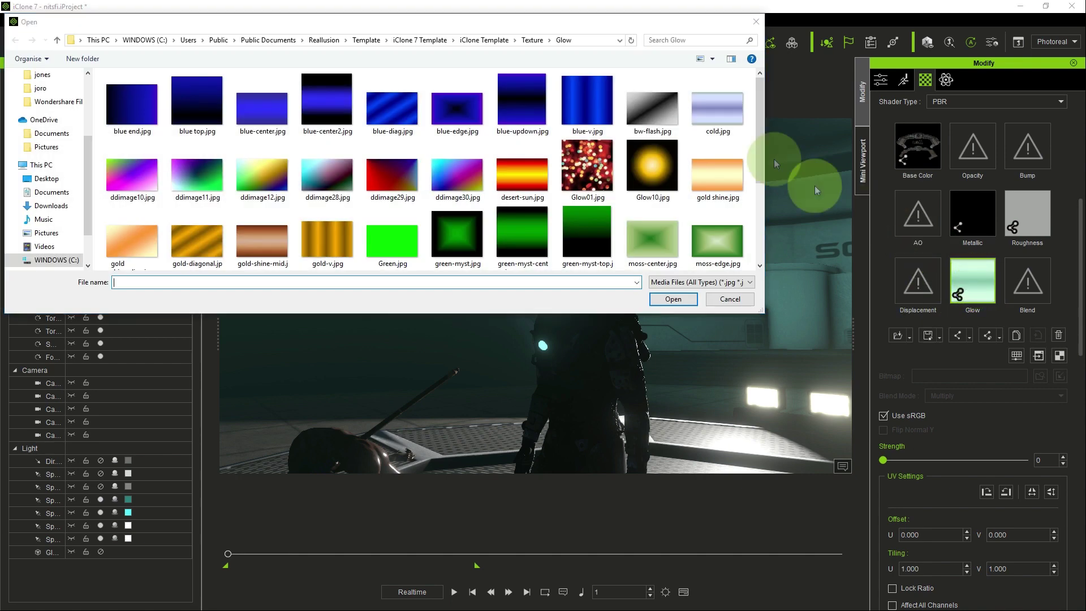
scroll(469, 174, "down", 6)
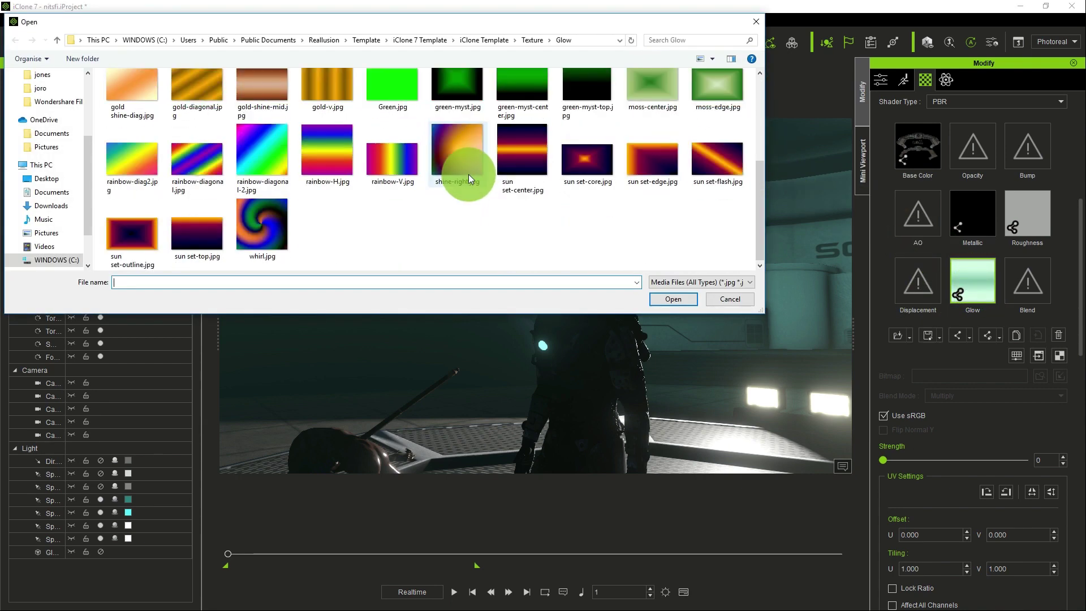
scroll(473, 182, "up", 6)
scroll(385, 183, "down", 1)
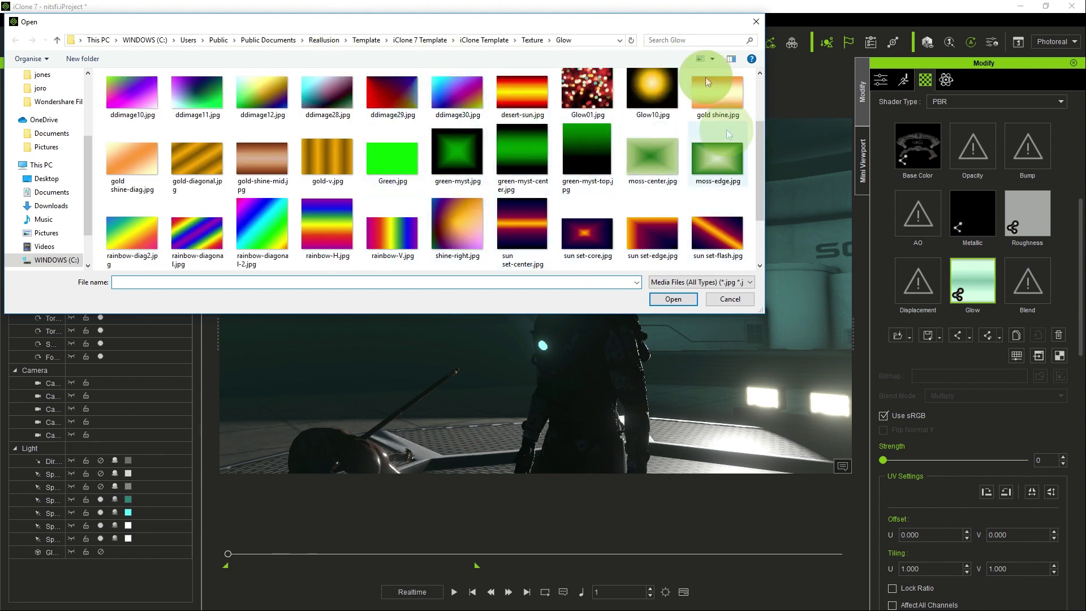
left_click(757, 23)
- Set the helmet visor's Glow strength to 8 and view the glowing visor up close
left_click(987, 308)
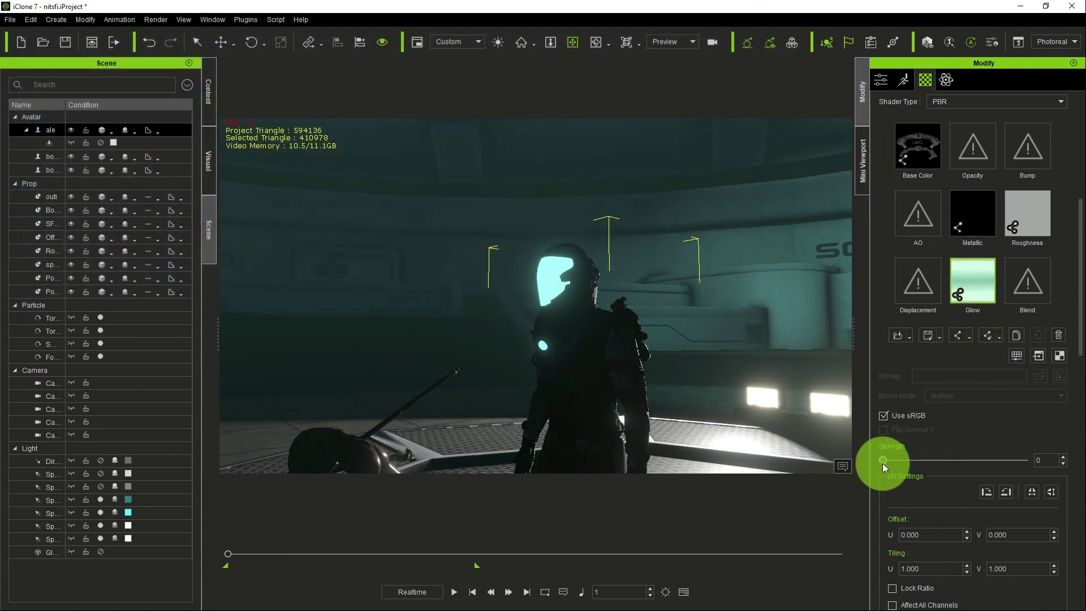
left_click_drag(883, 463, 897, 463)
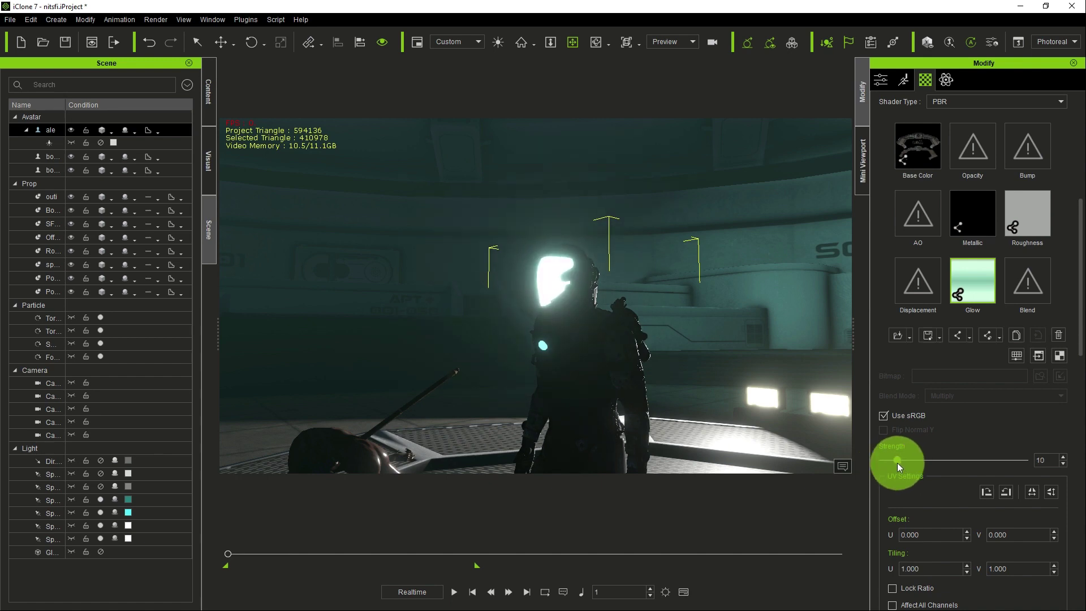
left_click(581, 319)
mouse_move(577, 315)
right_mouse_down()
mouse_move(538, 346)
mouse_move(667, 366)
mouse_move(795, 364)
mouse_move(838, 386)
mouse_move(439, 341)
mouse_move(533, 332)
mouse_move(552, 315)
mouse_move(706, 320)
mouse_move(647, 349)
mouse_move(814, 331)
mouse_move(756, 352)
mouse_move(582, 322)
mouse_move(565, 307)
right_mouse_up()
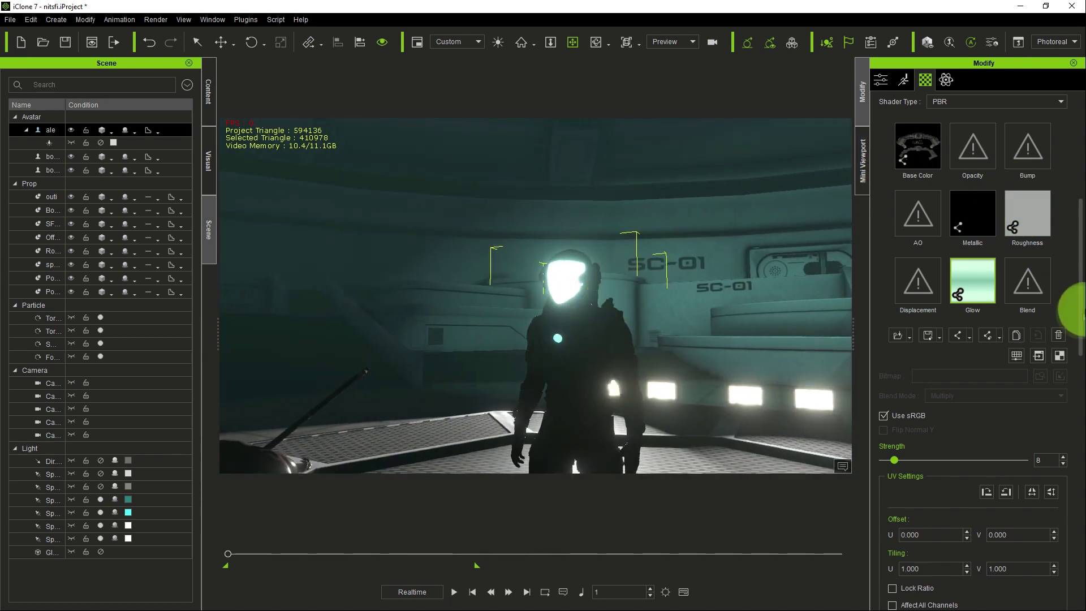
mouse_move(647, 317)
right_mouse_down()
mouse_move(599, 328)
mouse_move(577, 364)
mouse_move(582, 337)
mouse_move(643, 345)
mouse_move(660, 359)
mouse_move(568, 353)
mouse_move(602, 366)
mouse_move(572, 310)
right_mouse_up()
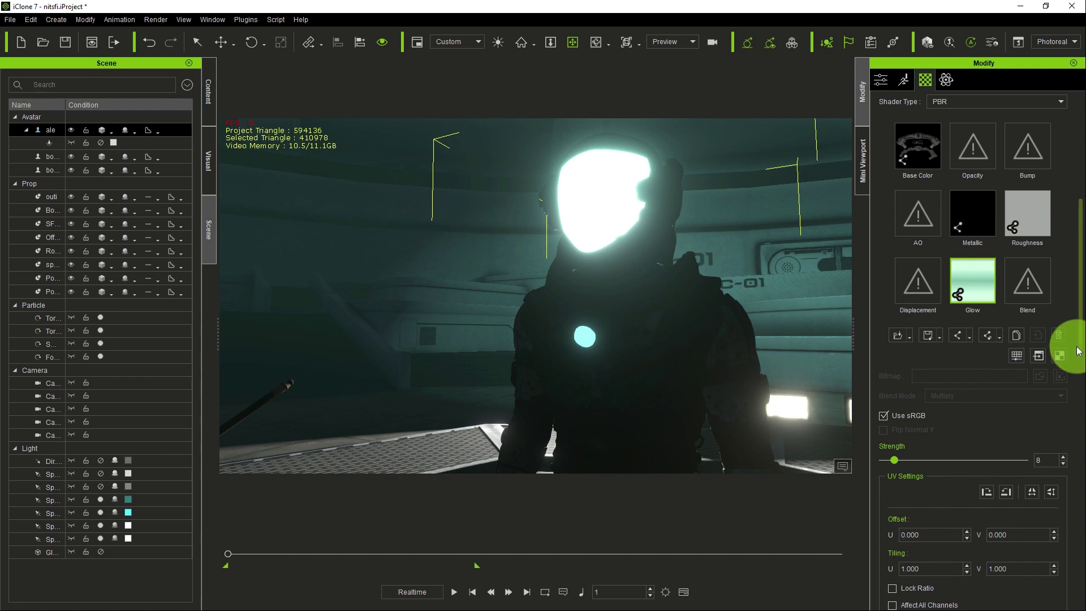
- Pick the NeckVent material from the round light on the avatar's chest
left_click_drag(1079, 354, 1080, 198)
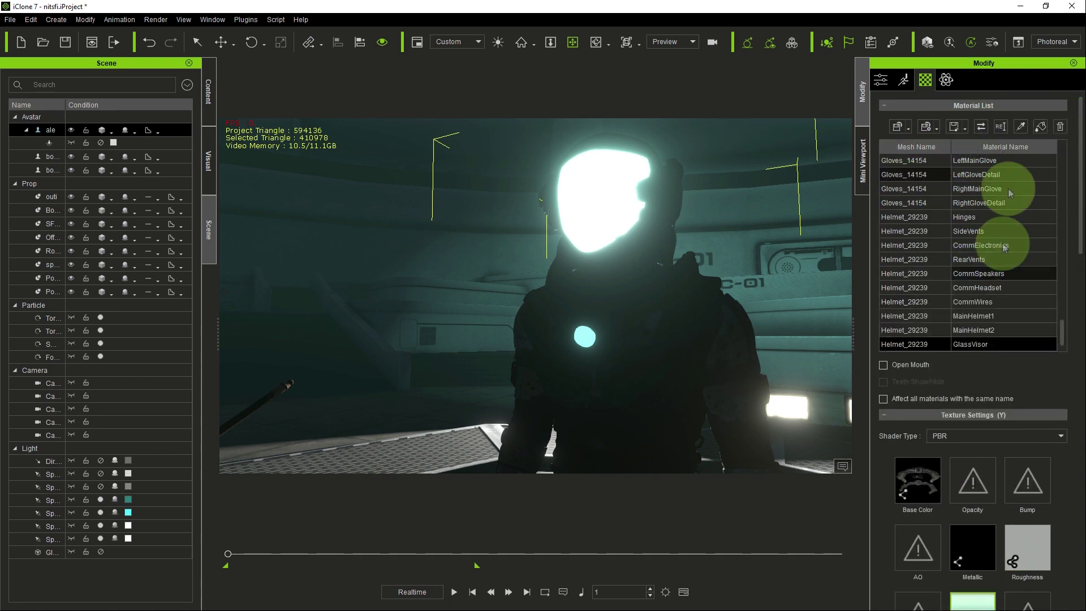
left_click(1021, 128)
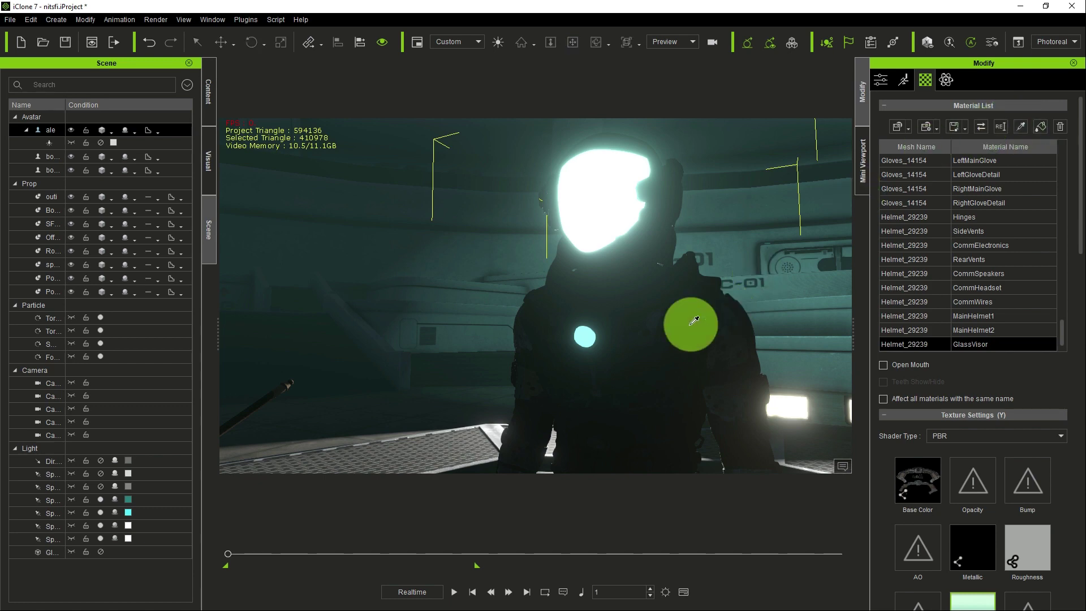
left_click(591, 329)
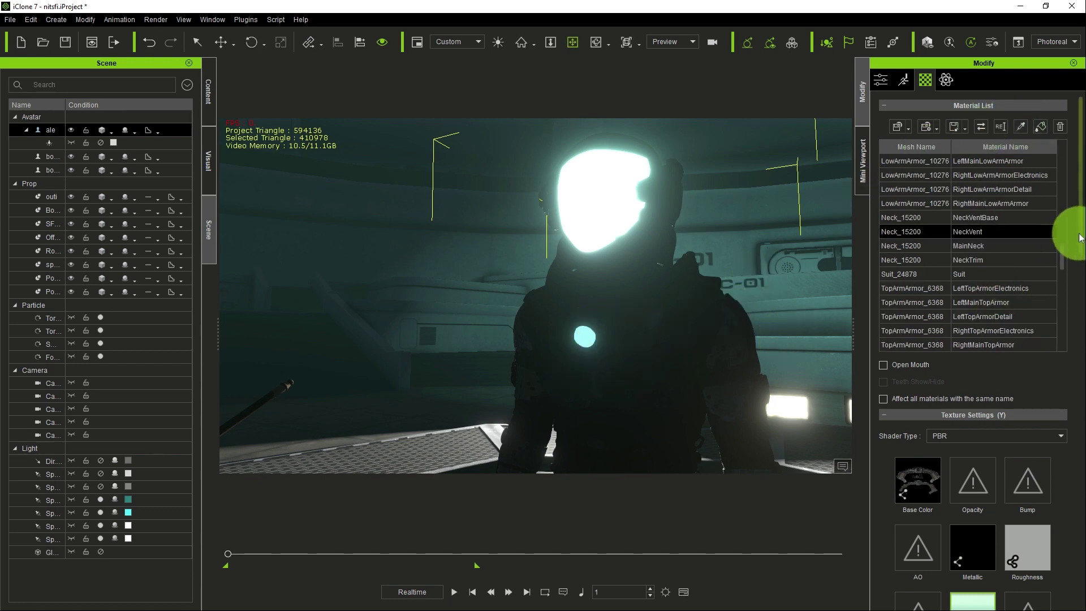
left_click_drag(1081, 238, 1075, 280)
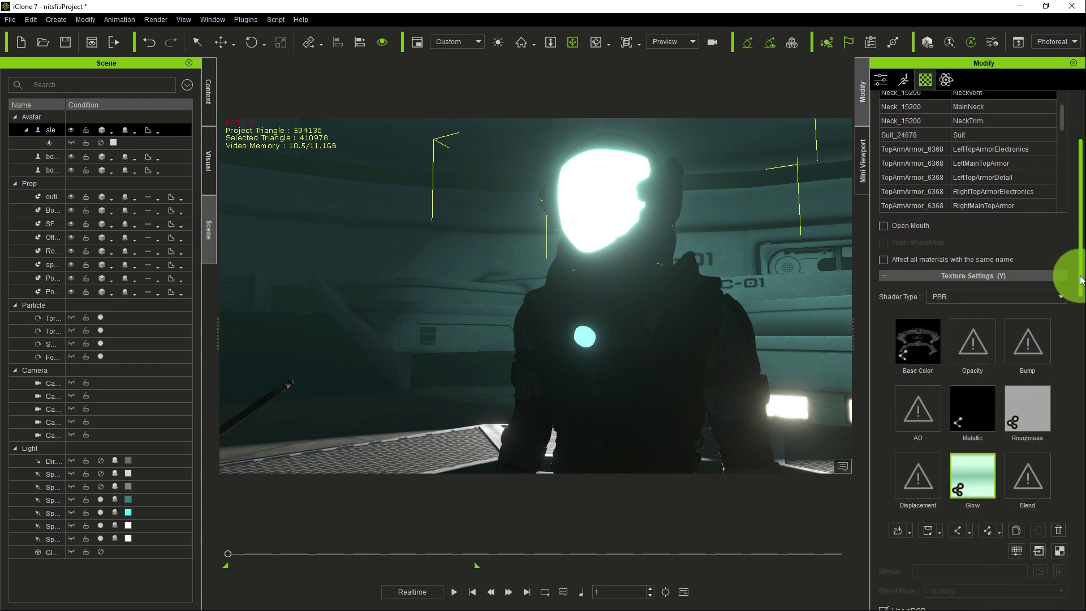
left_click(974, 105)
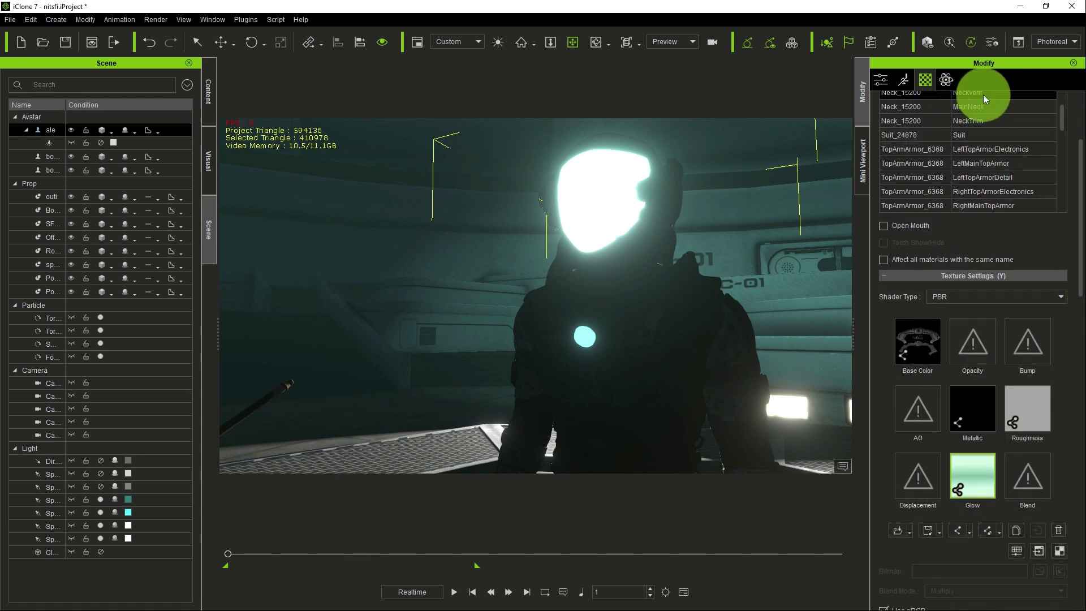
- Set the NeckVent material's Glow strength to 16 and view the chest light from several angles
left_click_drag(1081, 278, 1081, 334)
left_click(962, 294)
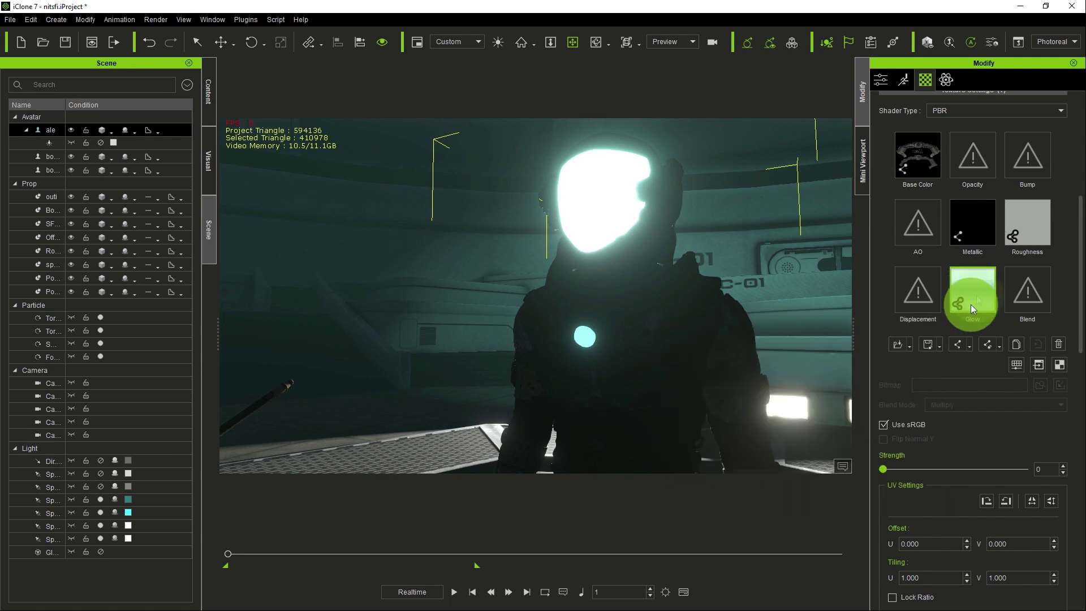
mouse_move(972, 300)
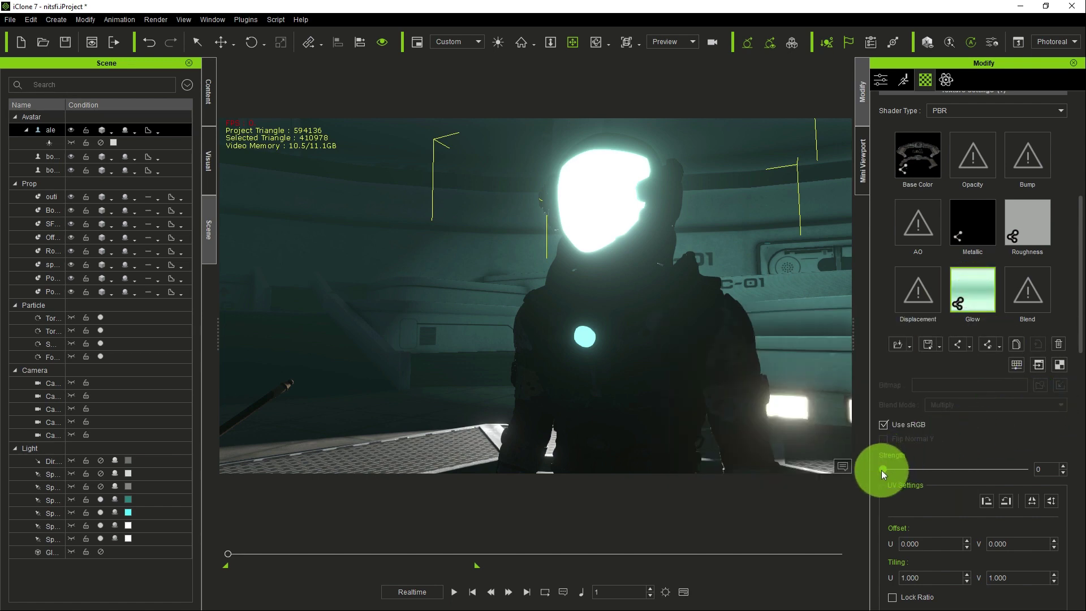
left_click_drag(882, 470, 905, 471)
right_click_drag(727, 380, 579, 289)
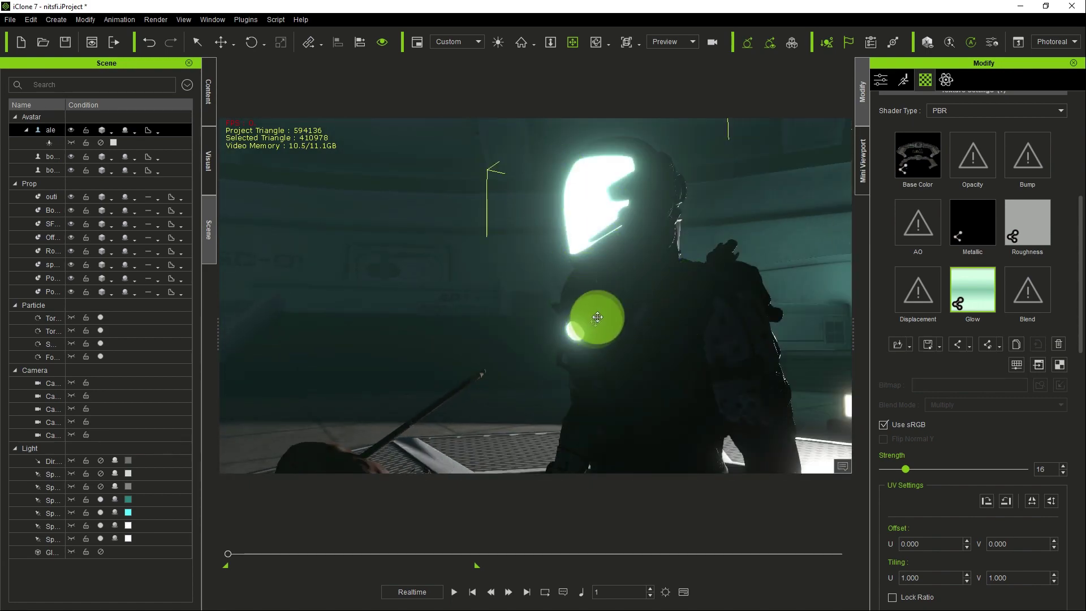
right_click_drag(592, 356, 630, 226)
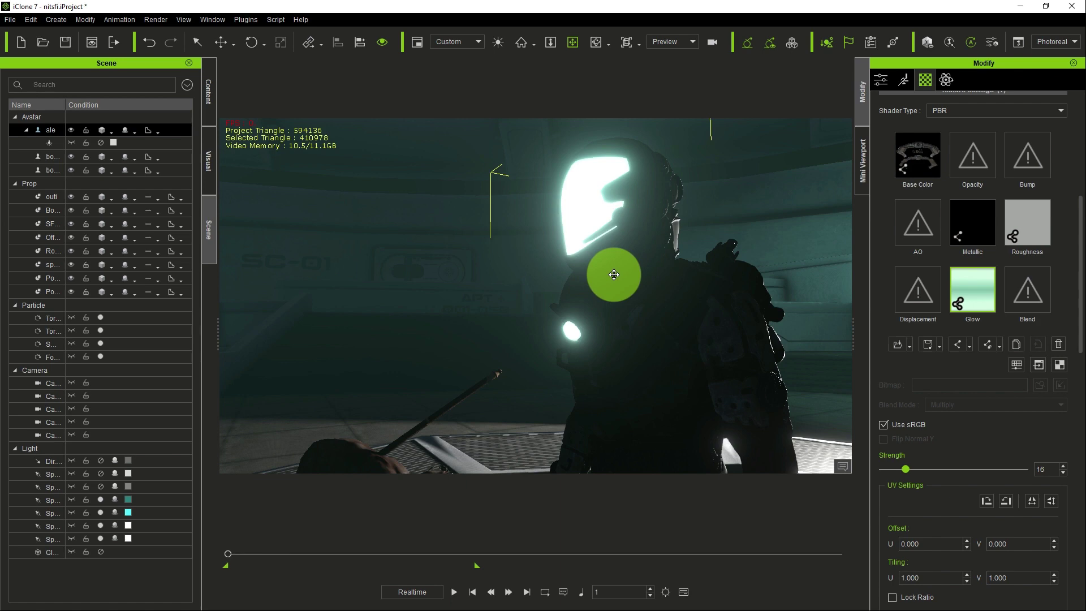
right_click_drag(587, 175, 624, 265)
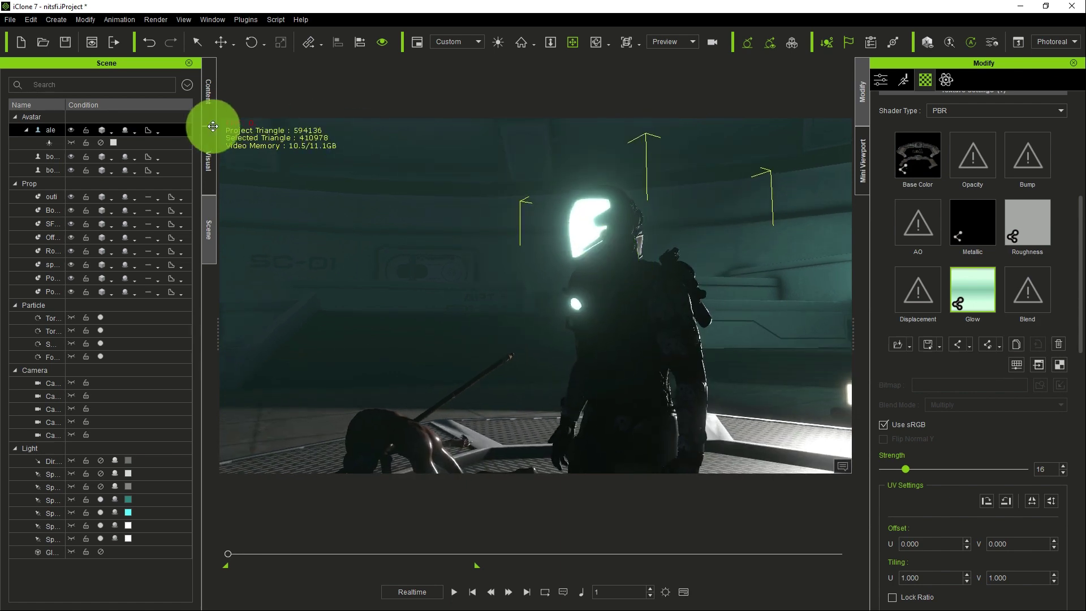
left_click(55, 19)
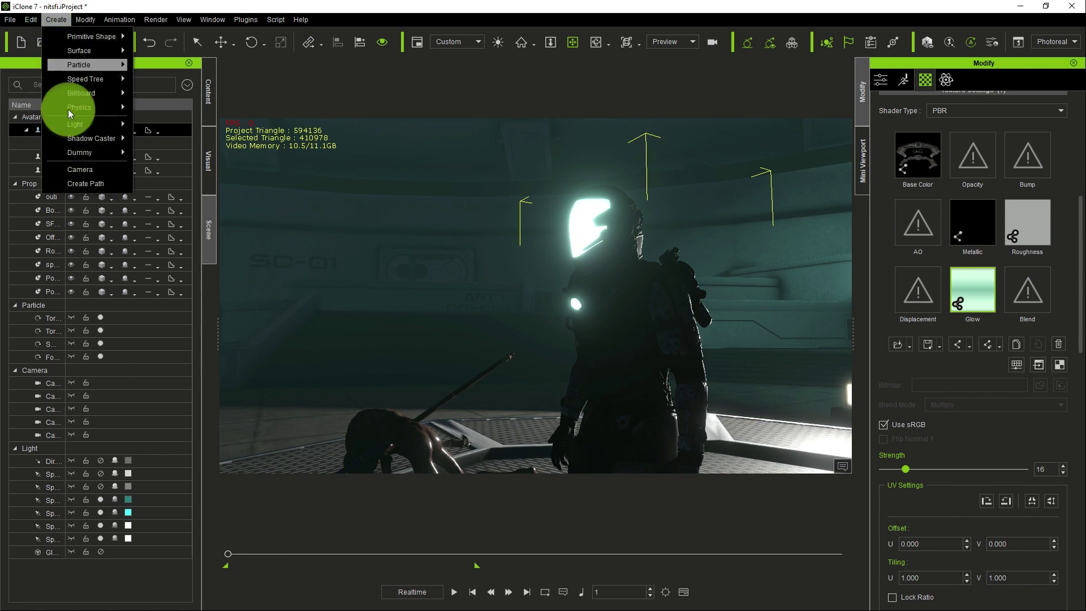
mouse_move(73, 129)
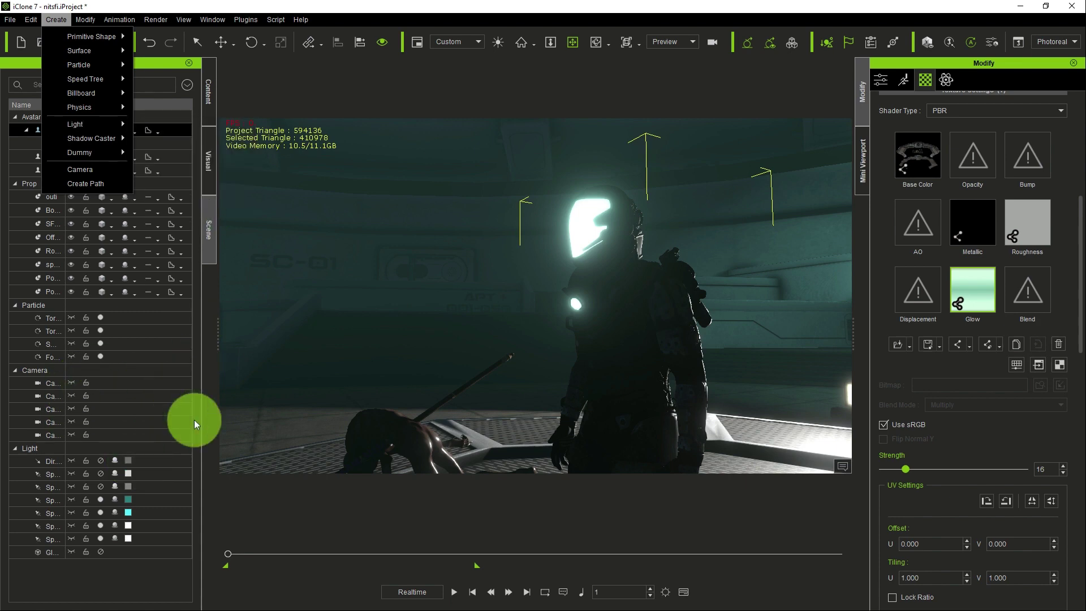
key("Escape")
left_click(187, 383)
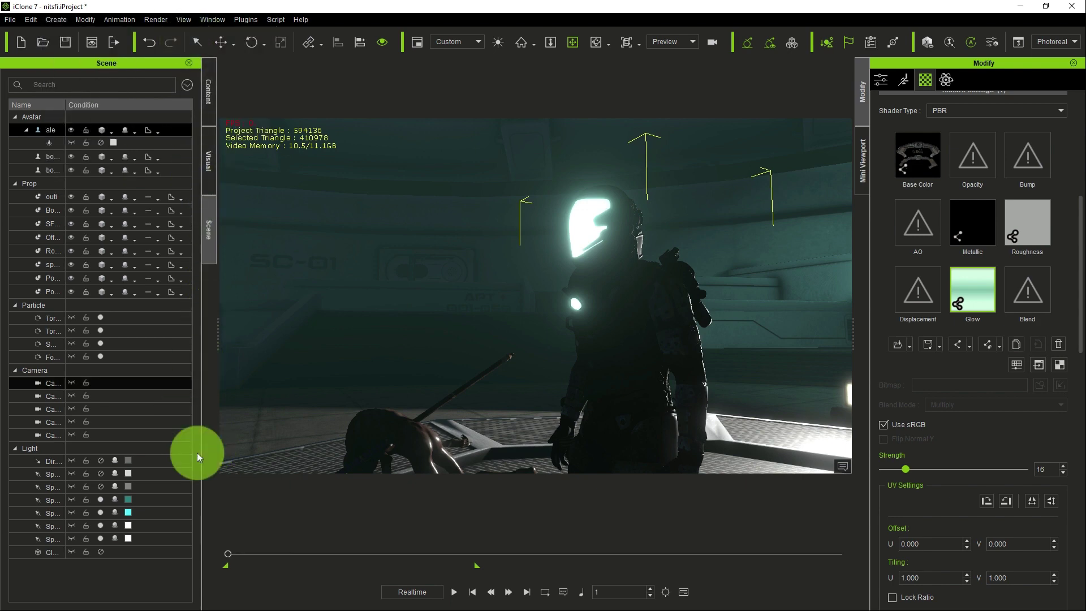
- Turn on the cyan light attached to the avatar and view the lit suit from several angles and distances
left_click(84, 143)
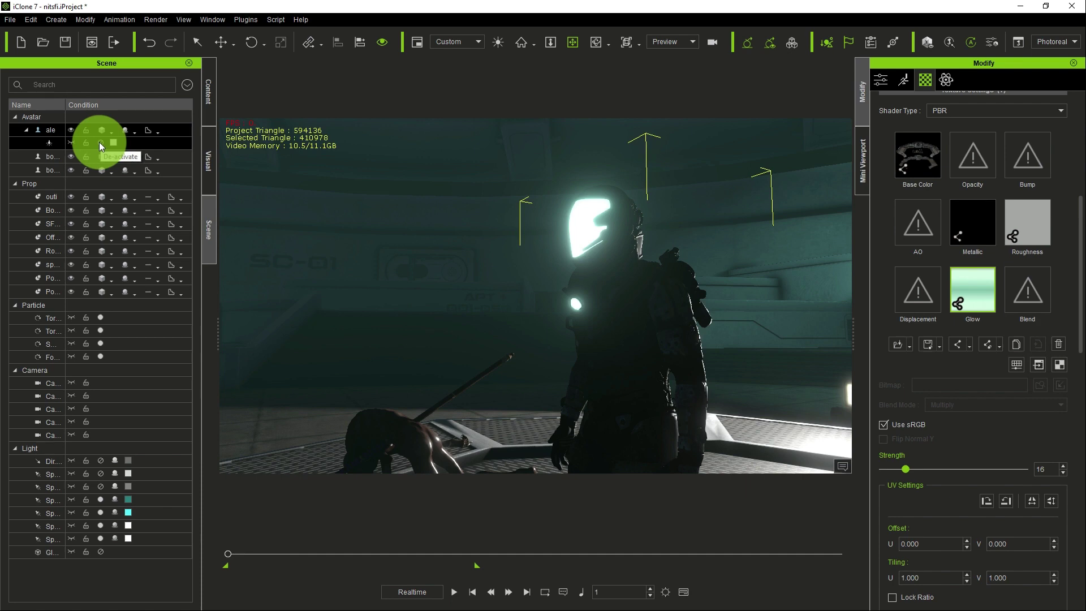
left_click(100, 142)
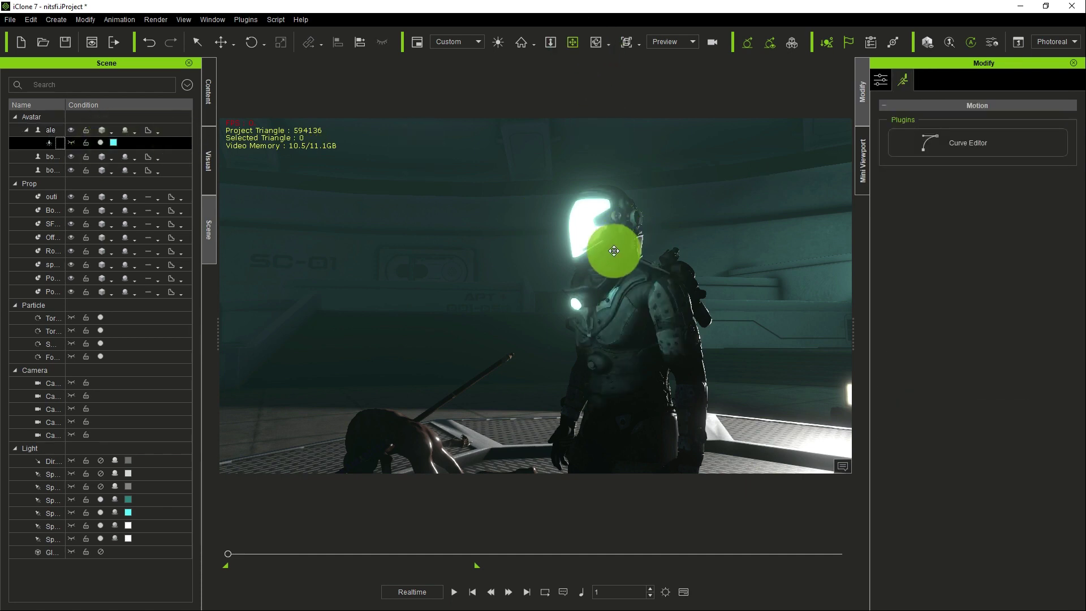
left_click(606, 250)
middle_click_drag(655, 273, 606, 288)
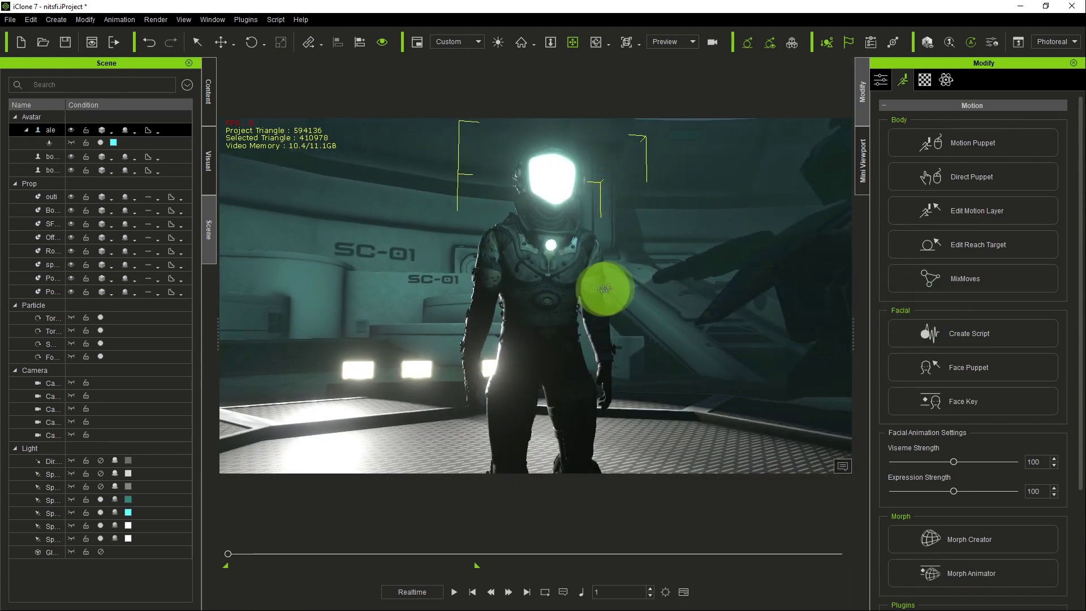
middle_click_drag(530, 282, 566, 276)
middle_click_drag(647, 280, 531, 282)
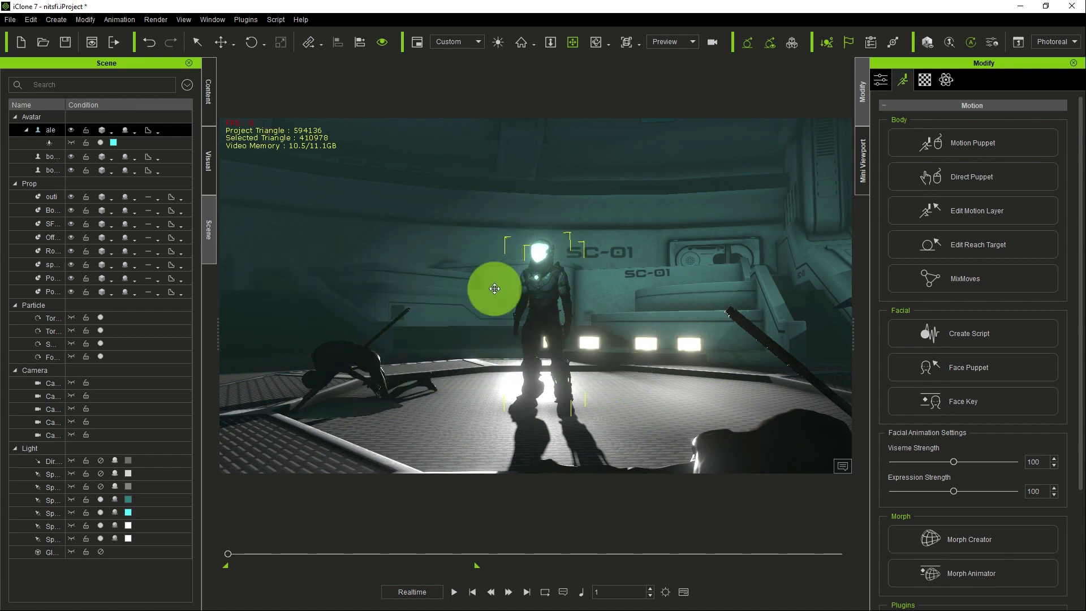
right_click_drag(611, 269, 686, 216)
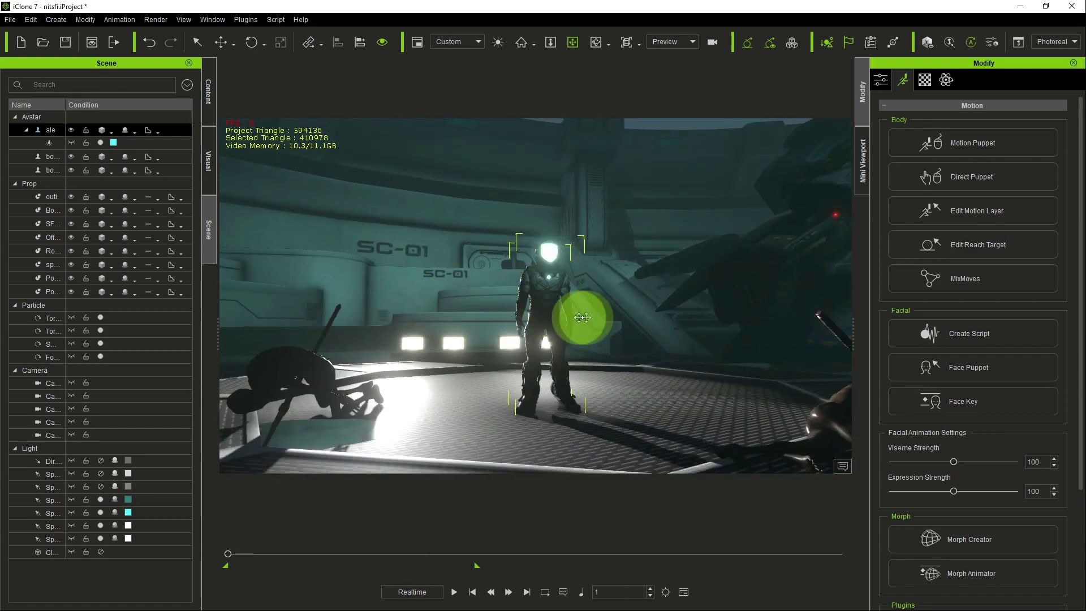
mouse_move(582, 318)
right_mouse_down()
mouse_move(538, 305)
mouse_move(659, 303)
mouse_move(632, 322)
mouse_move(548, 302)
mouse_move(562, 291)
mouse_move(603, 286)
mouse_move(531, 319)
mouse_move(603, 320)
right_mouse_up()
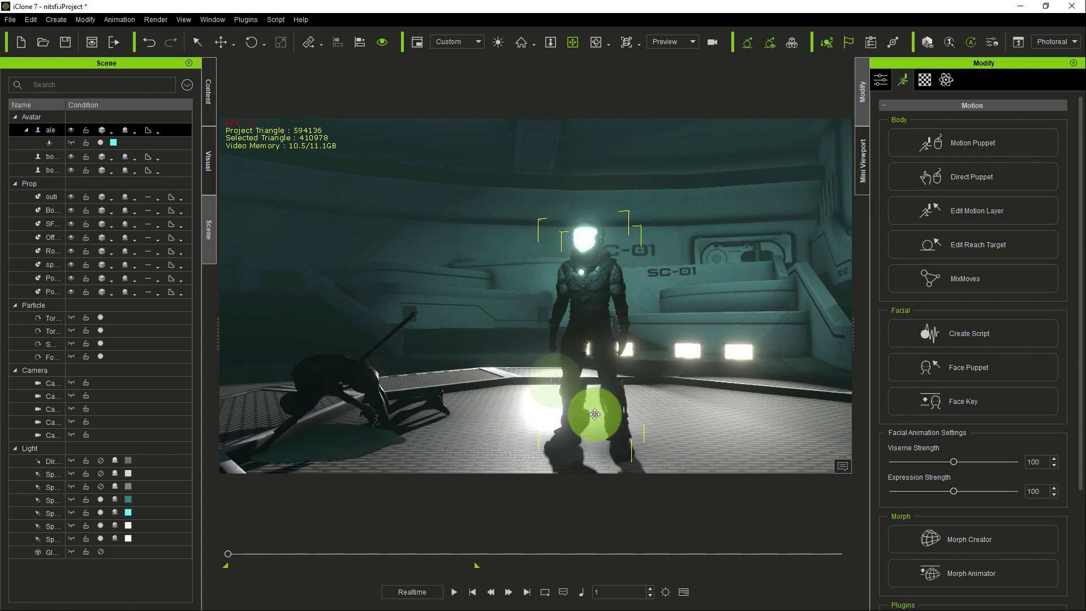
right_click_drag(740, 368, 746, 259)
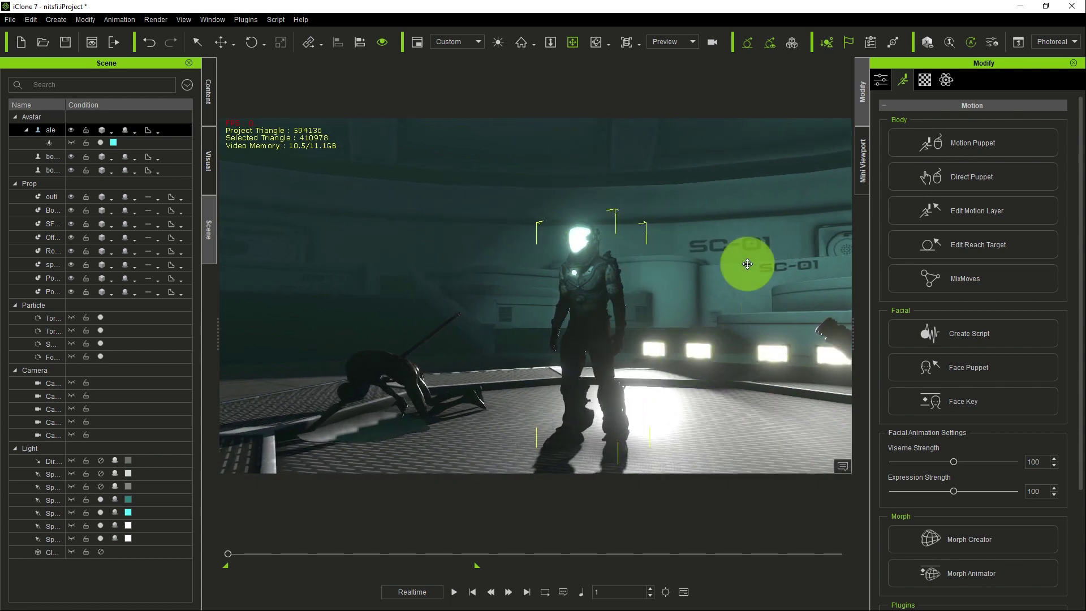
left_click(56, 19)
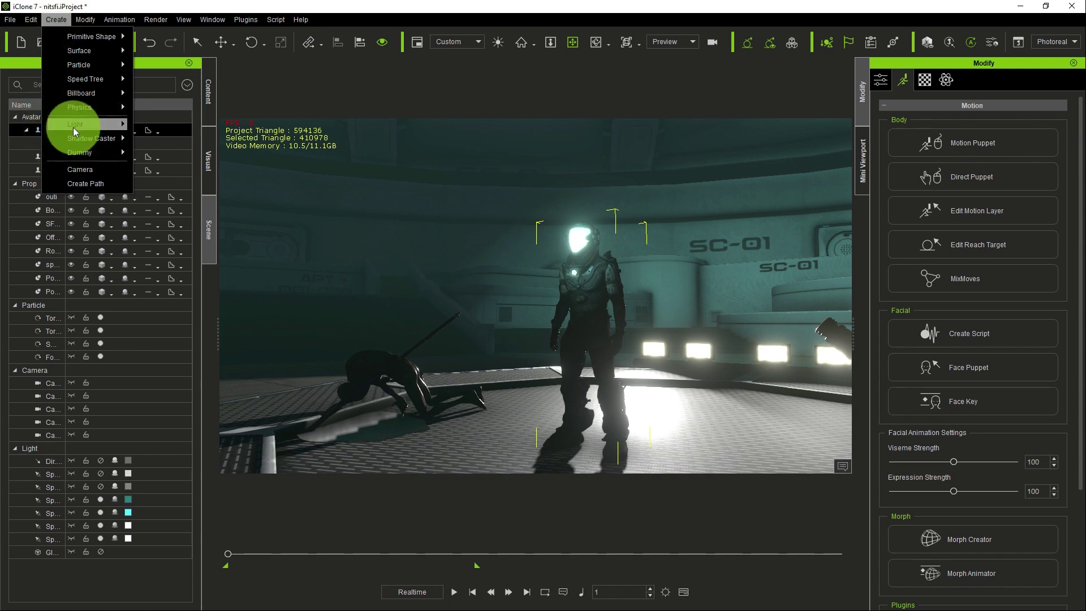
mouse_move(86, 127)
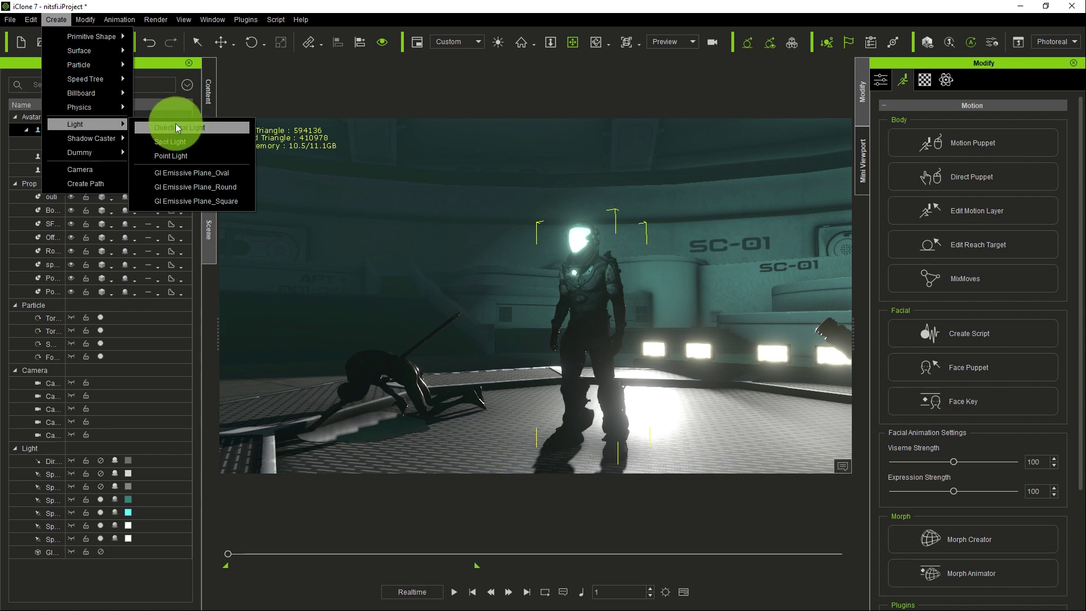
left_click(249, 26)
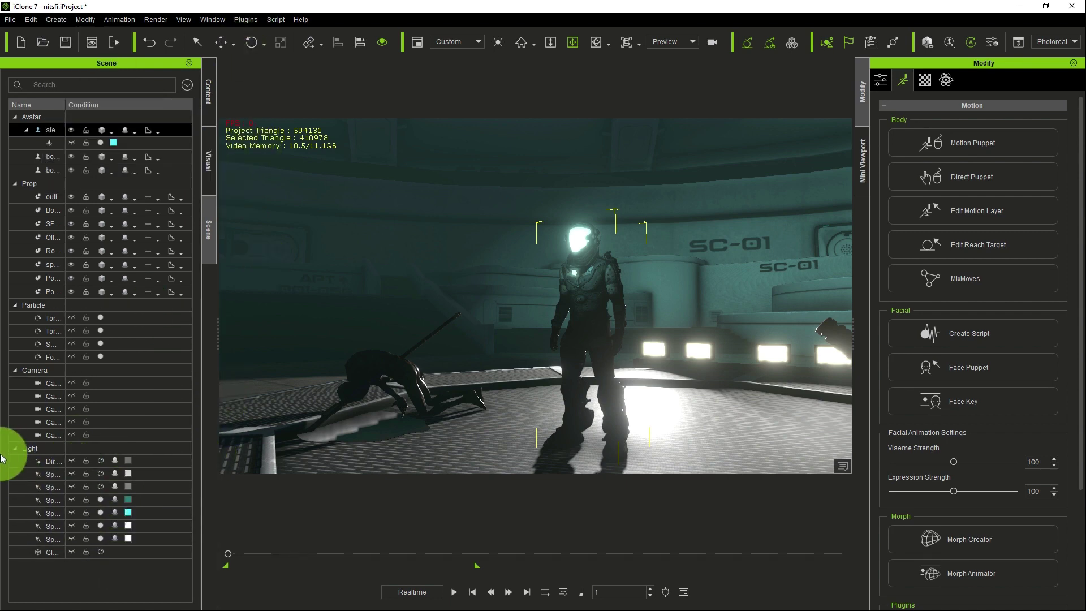
- Turn on the dark red directional light and view its effect on the avatar and the fallen bodies from several distances
left_click(167, 462)
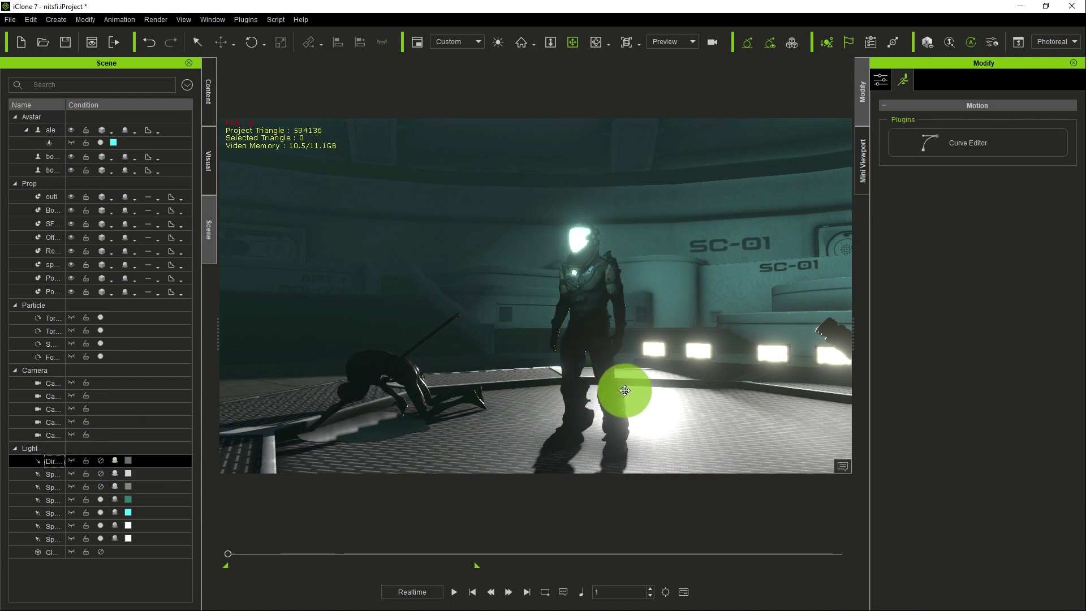
left_click(99, 461)
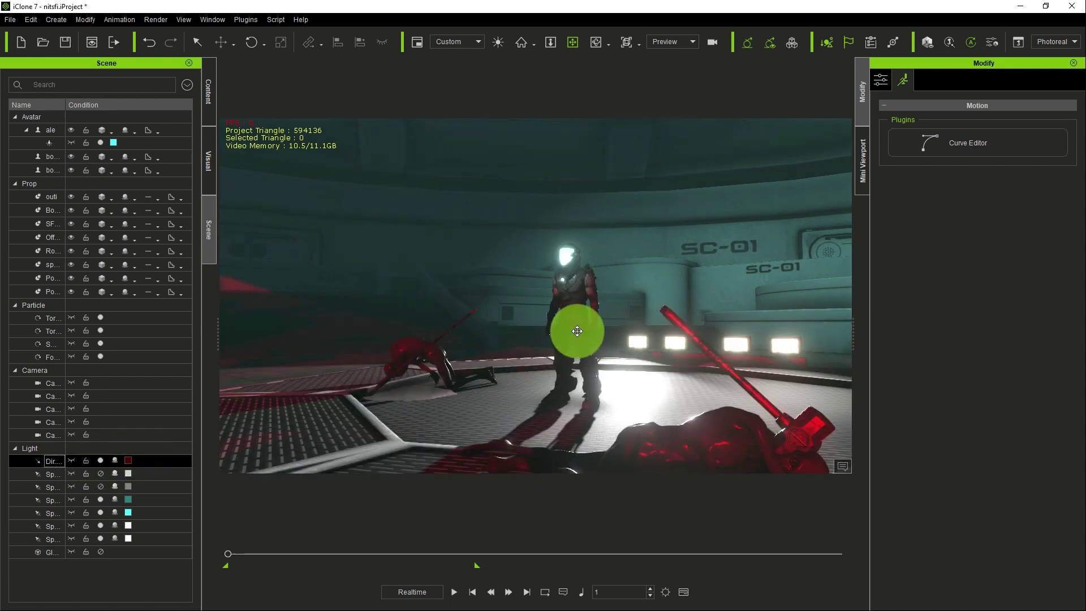
middle_click_drag(577, 331, 572, 318)
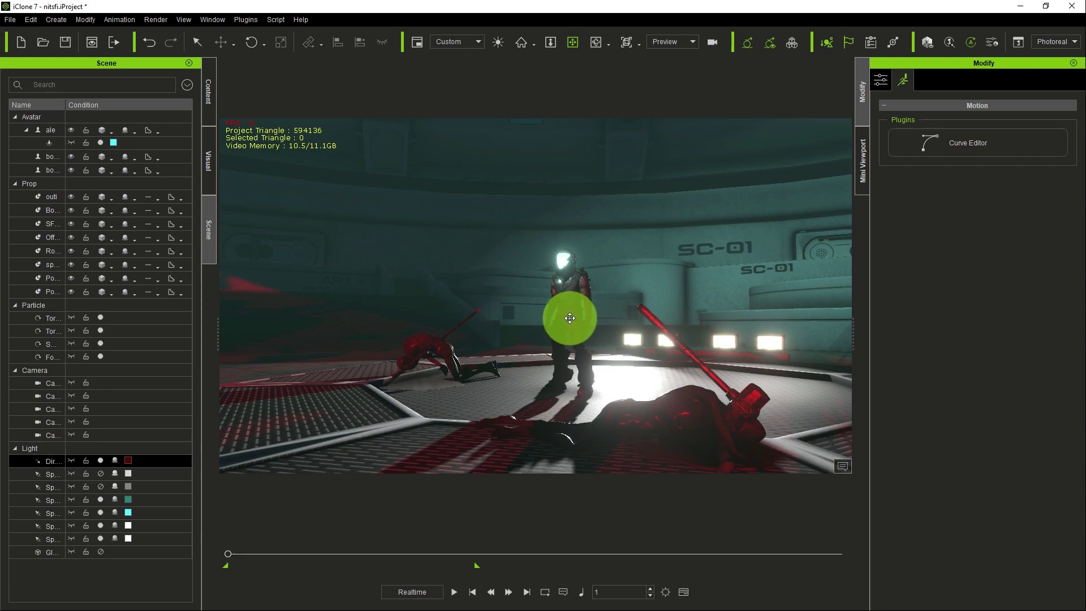
left_click(568, 317)
mouse_move(554, 332)
right_mouse_down()
mouse_move(710, 334)
mouse_move(550, 306)
mouse_move(587, 333)
mouse_move(557, 332)
mouse_move(562, 342)
mouse_move(528, 359)
mouse_move(626, 334)
mouse_move(635, 334)
mouse_move(613, 344)
mouse_move(749, 339)
mouse_move(531, 315)
mouse_move(541, 346)
right_mouse_up()
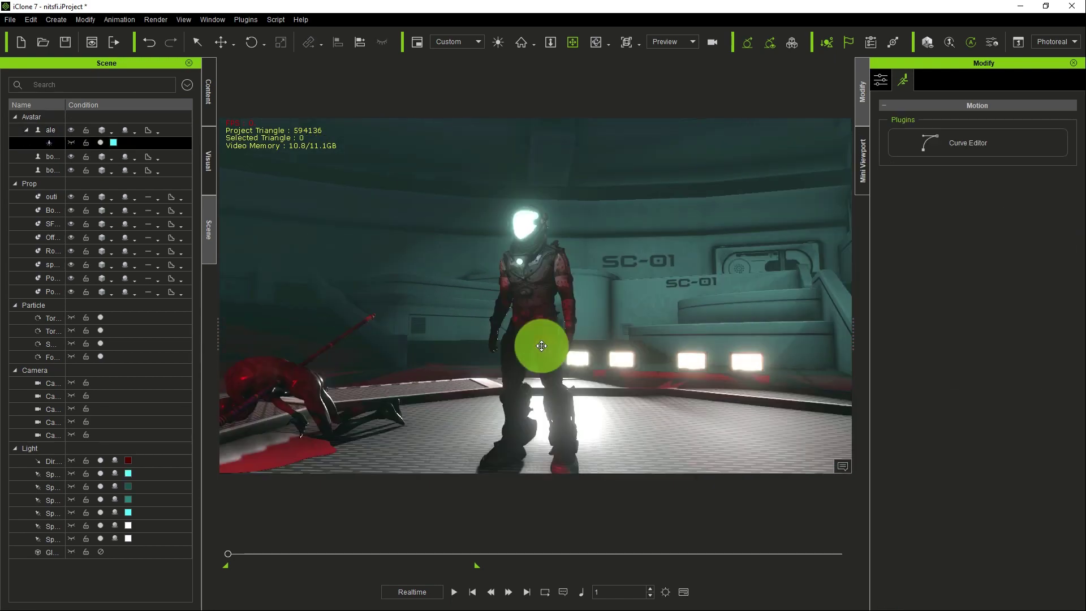